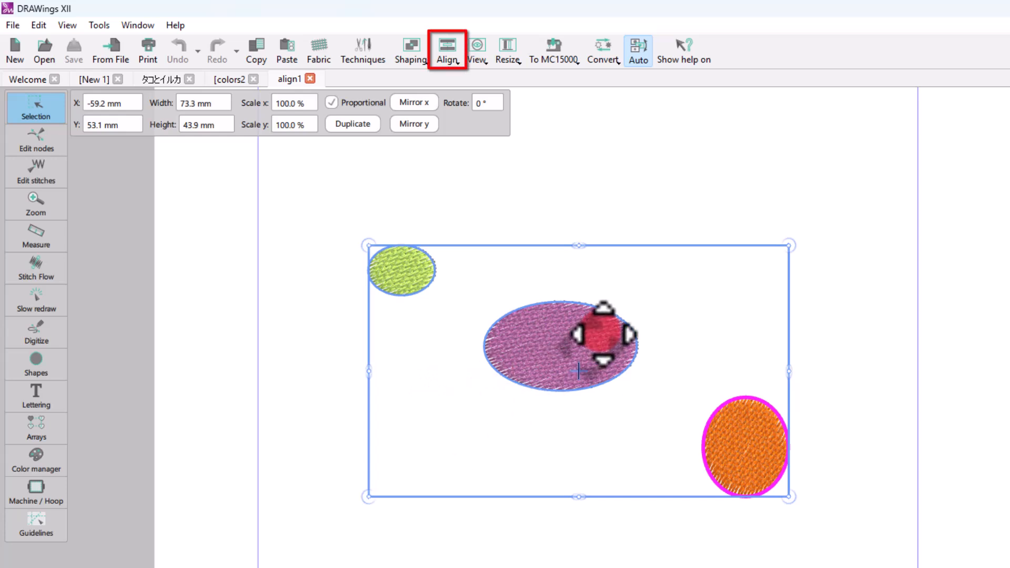
Review the alignment commands available for the three selected ellipses
{"action": "left_click", "coordinate": [446, 53]}
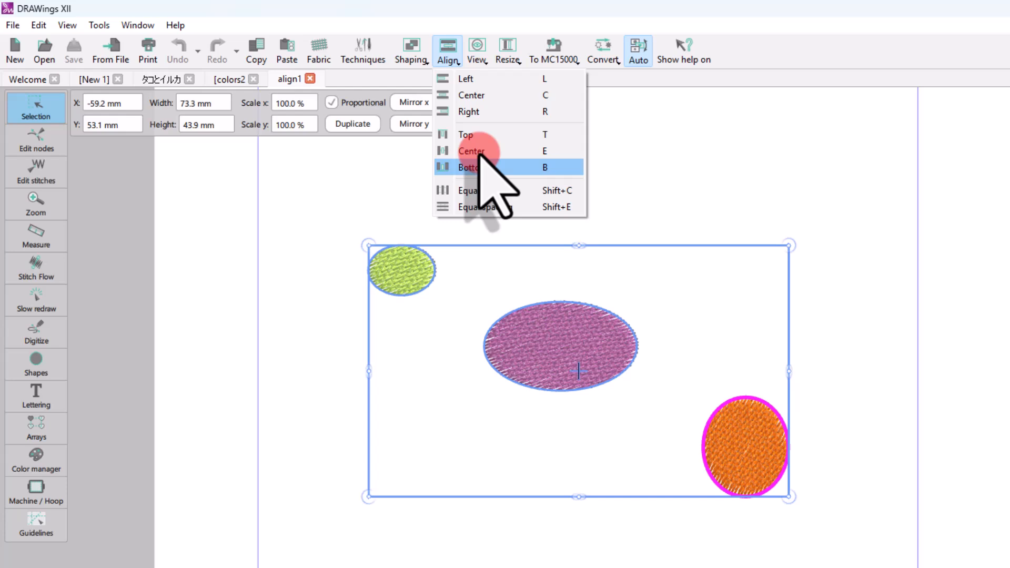
{"action": "left_click", "coordinate": [507, 61]}
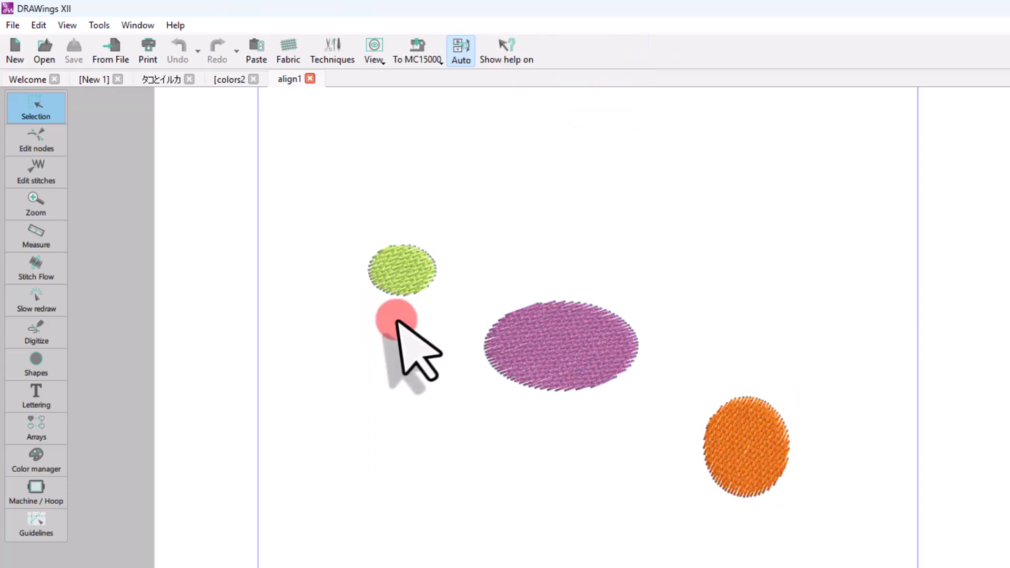
Reselect the green, orange and purple ellipses one by one, picking purple last, and view the equal spacing commands
{"action": "left_click", "coordinate": [387, 271]}
{"action": "left_click", "coordinate": [629, 334], "text": "shift"}
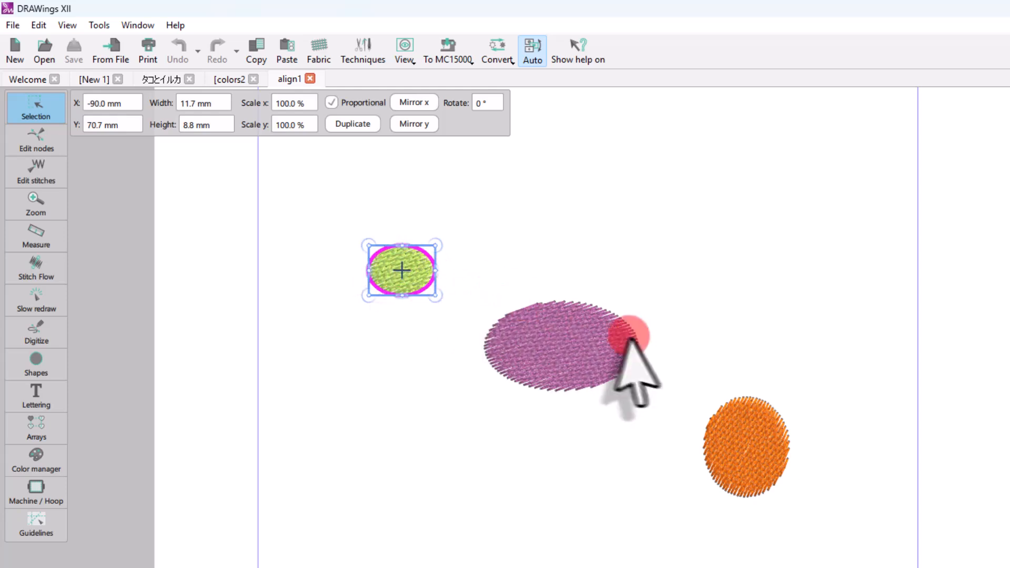
{"action": "left_click", "coordinate": [747, 447], "text": "shift"}
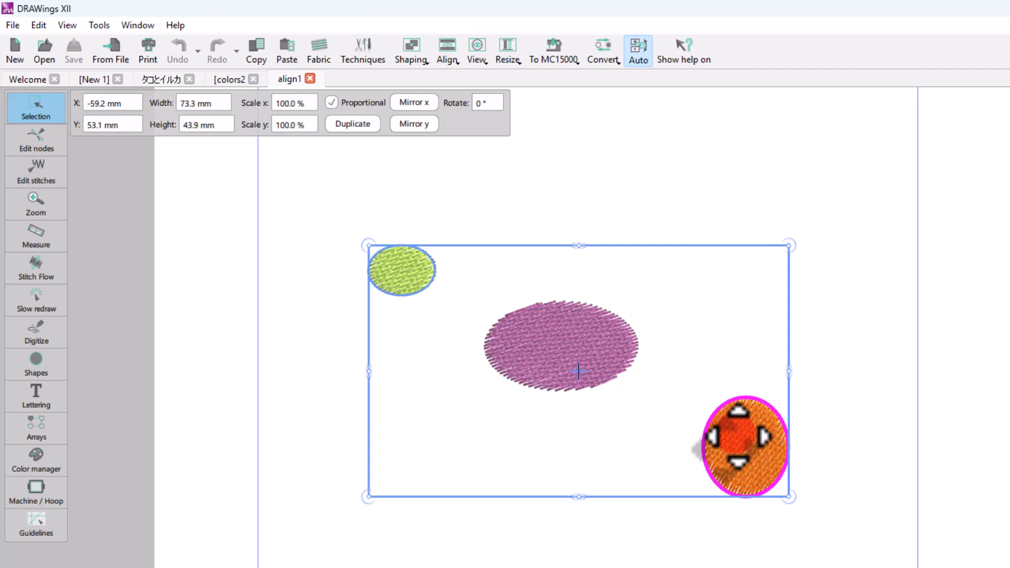
{"action": "left_click", "coordinate": [594, 362], "text": "shift"}
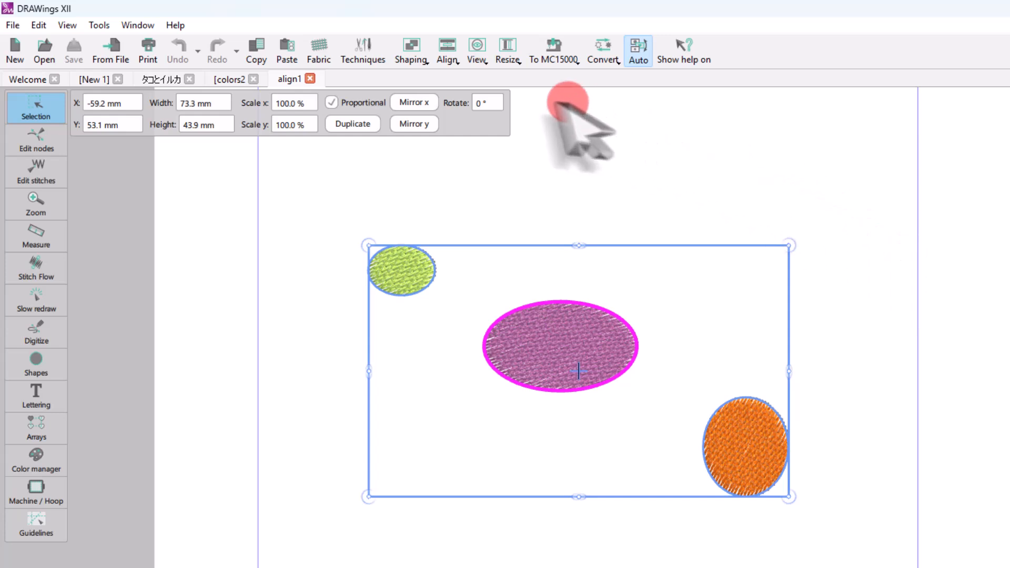
{"action": "left_click", "coordinate": [447, 50]}
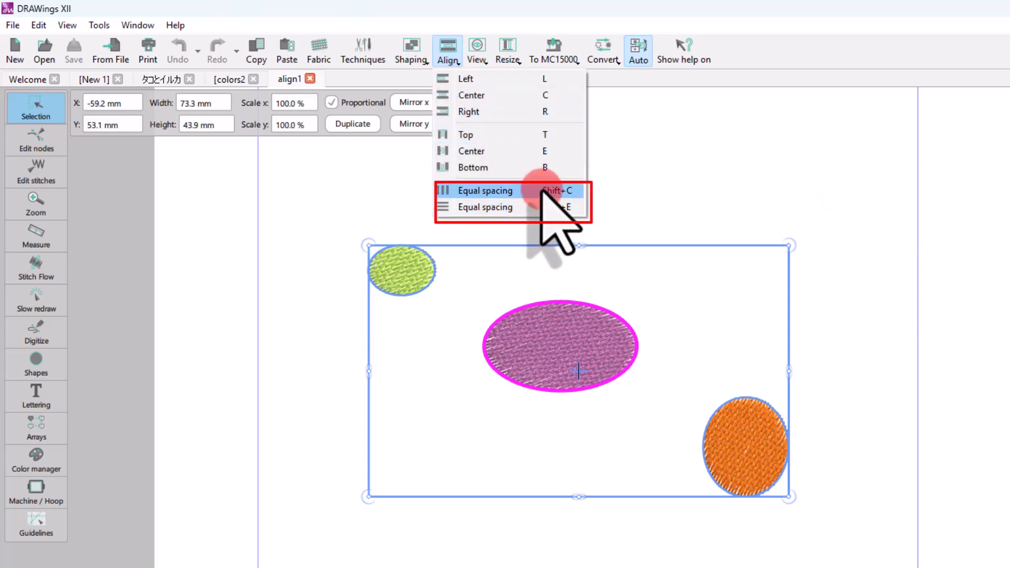
{"action": "left_click", "coordinate": [532, 376]}
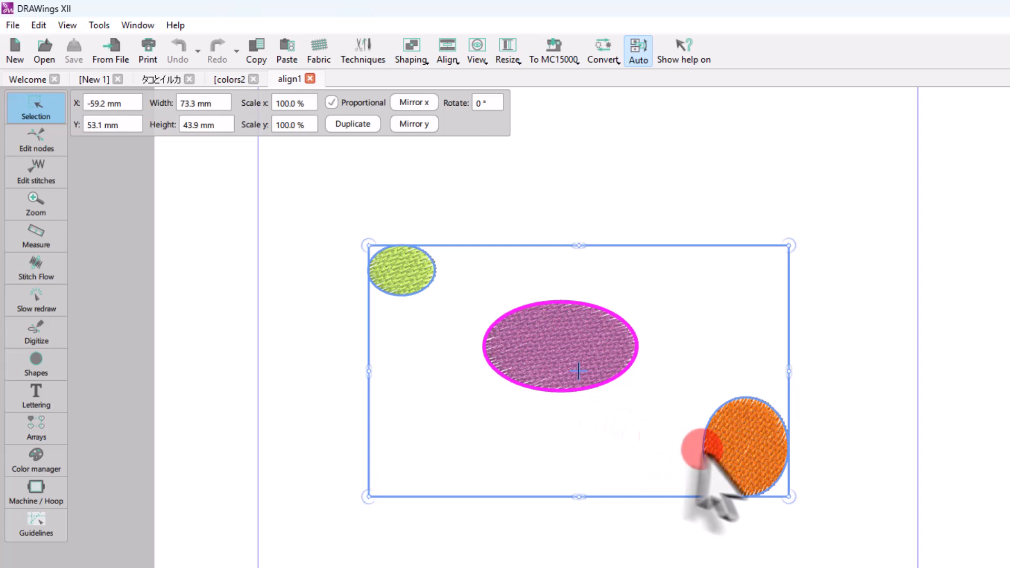
Compare the alignment commands offered with and without the orange ellipse in the selection, and clear the selection
{"action": "left_click", "coordinate": [742, 457], "text": "shift"}
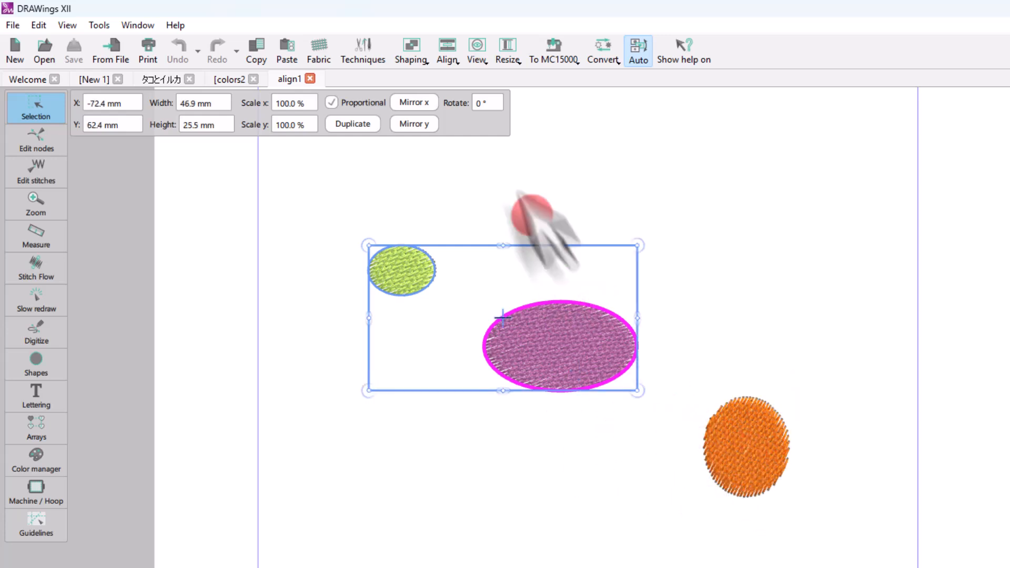
{"action": "left_click", "coordinate": [448, 52]}
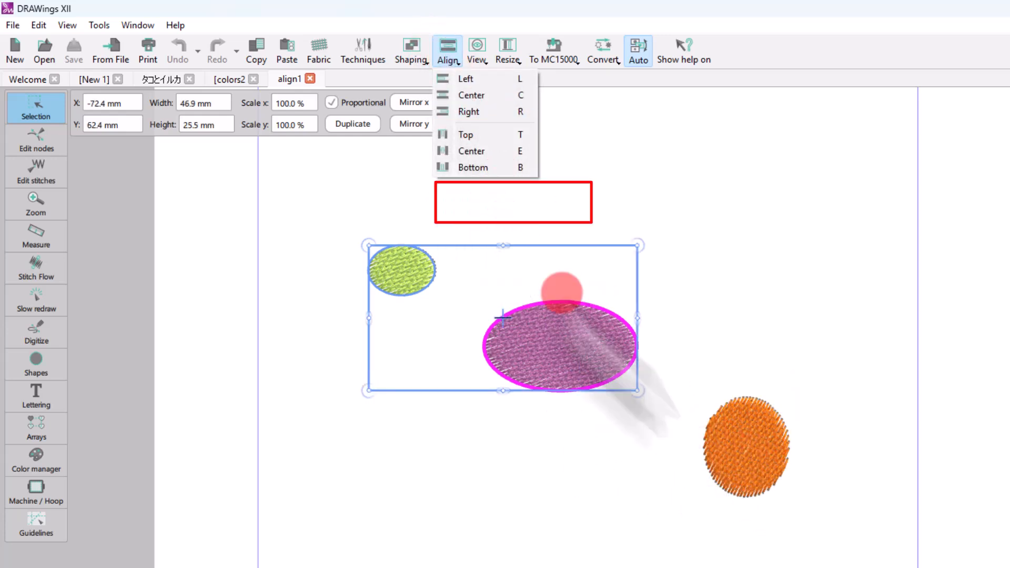
{"action": "left_click", "coordinate": [742, 452]}
{"action": "left_click", "coordinate": [751, 453], "text": "shift"}
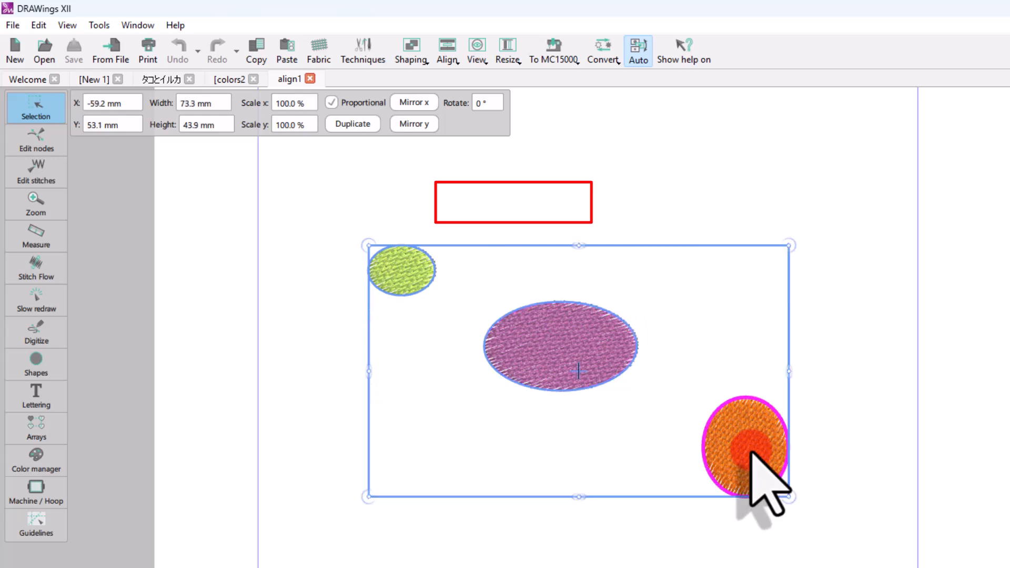
{"action": "left_click", "coordinate": [448, 53]}
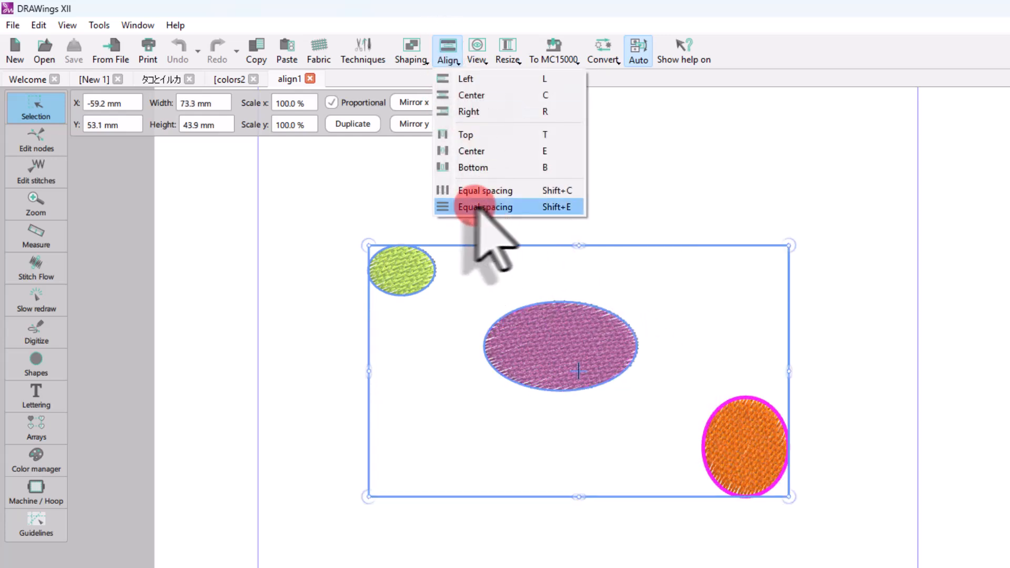
{"action": "left_click", "coordinate": [847, 282]}
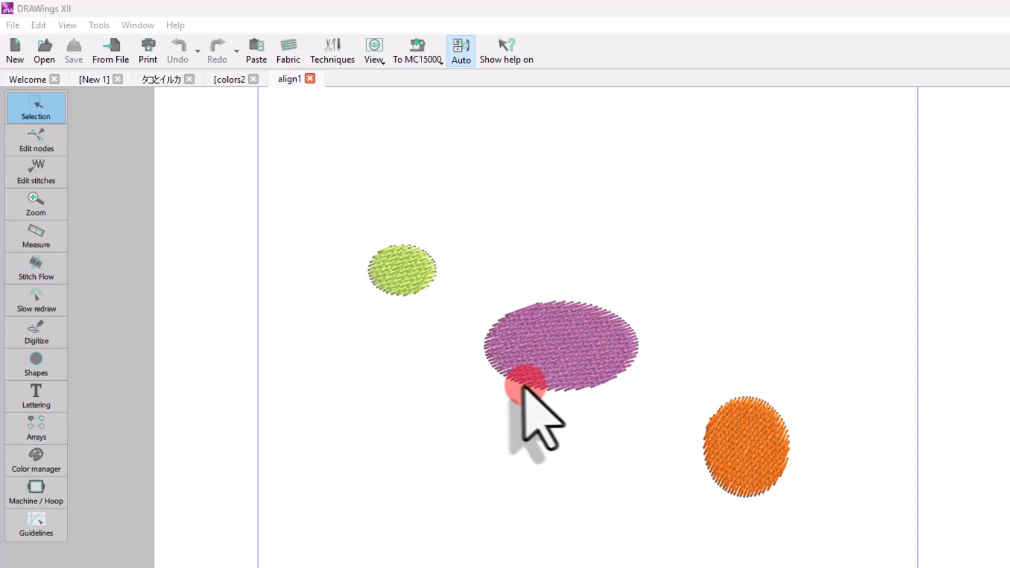
Select the green and purple ellipses together, align their left edges to the purple one, and undo the alignment
{"action": "left_click_drag", "start_coordinate": [331, 211], "coordinate": [664, 401]}
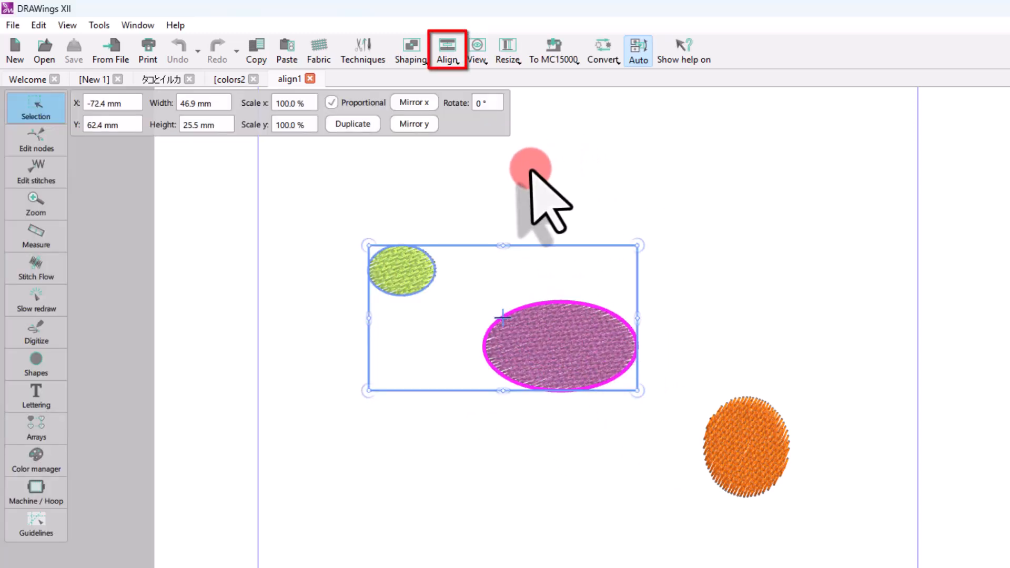
{"action": "left_click", "coordinate": [448, 51]}
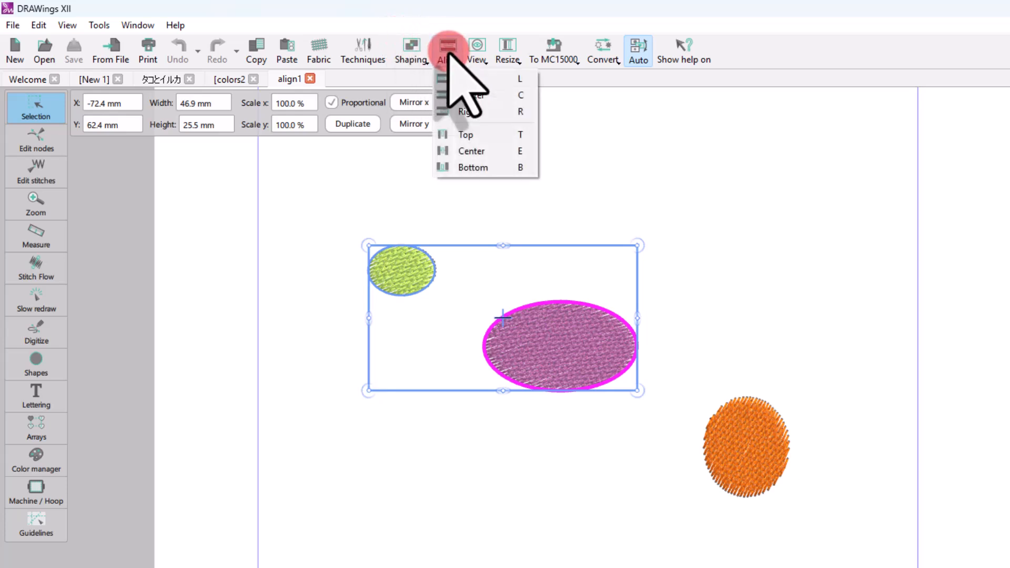
{"action": "left_click", "coordinate": [464, 79]}
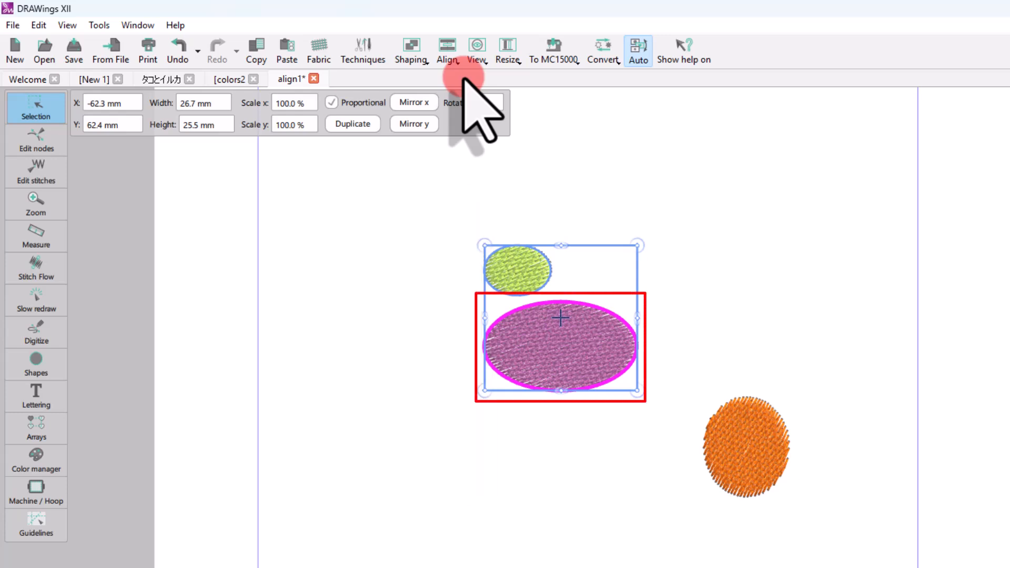
{"action": "left_click", "coordinate": [178, 48]}
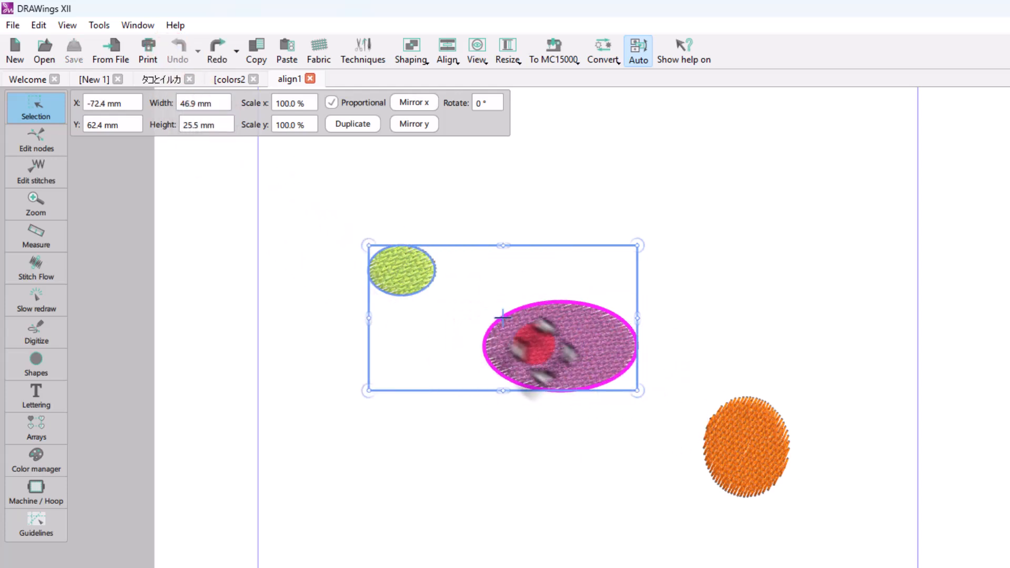
Remove and re-add the green and purple ellipses in the selection to switch the reference object to green and back to purple
{"action": "left_click", "coordinate": [395, 272], "text": "shift"}
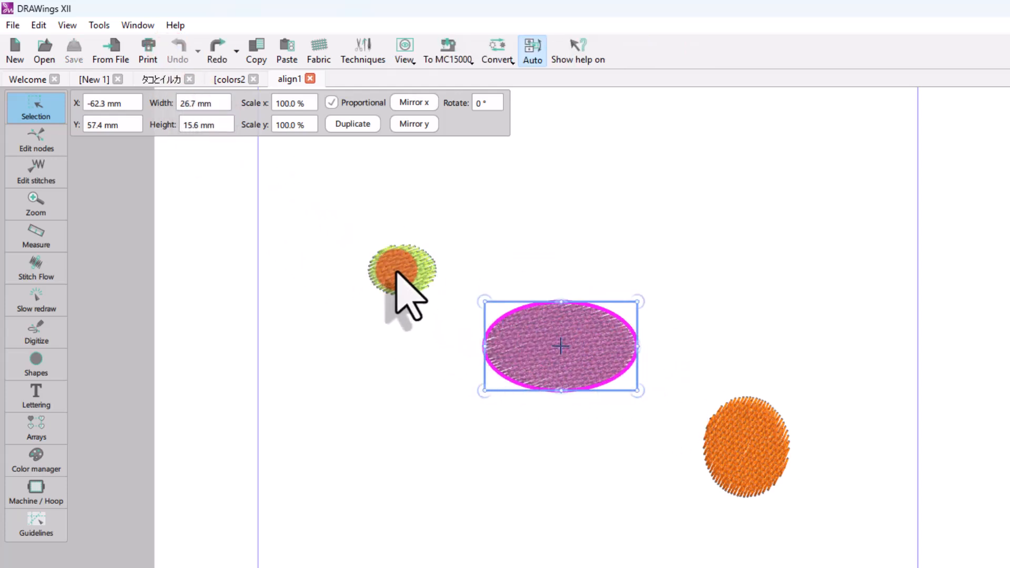
{"action": "left_click", "coordinate": [396, 272], "text": "shift"}
{"action": "left_click", "coordinate": [605, 352], "text": "shift"}
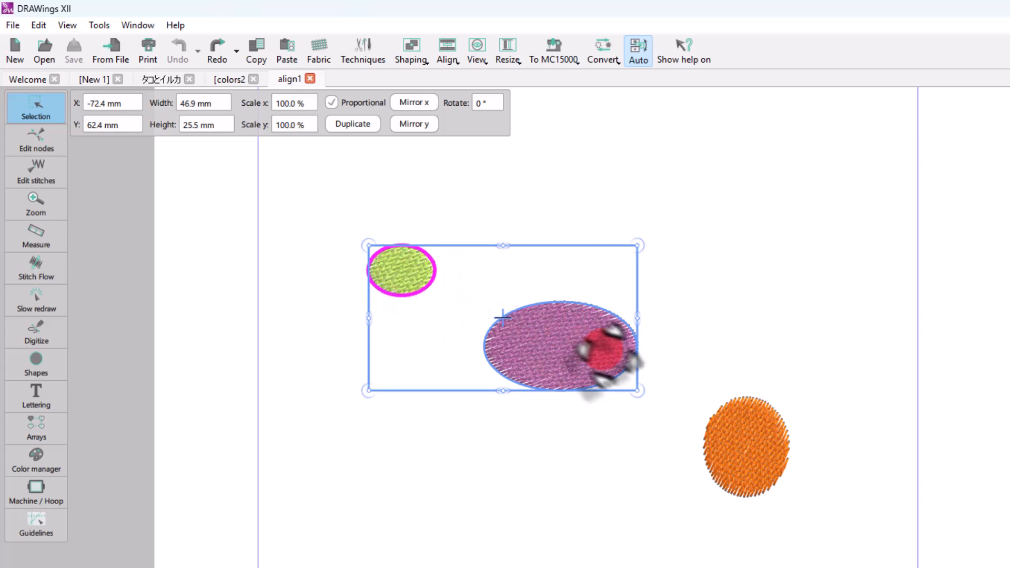
{"action": "left_click", "coordinate": [605, 353], "text": "shift"}
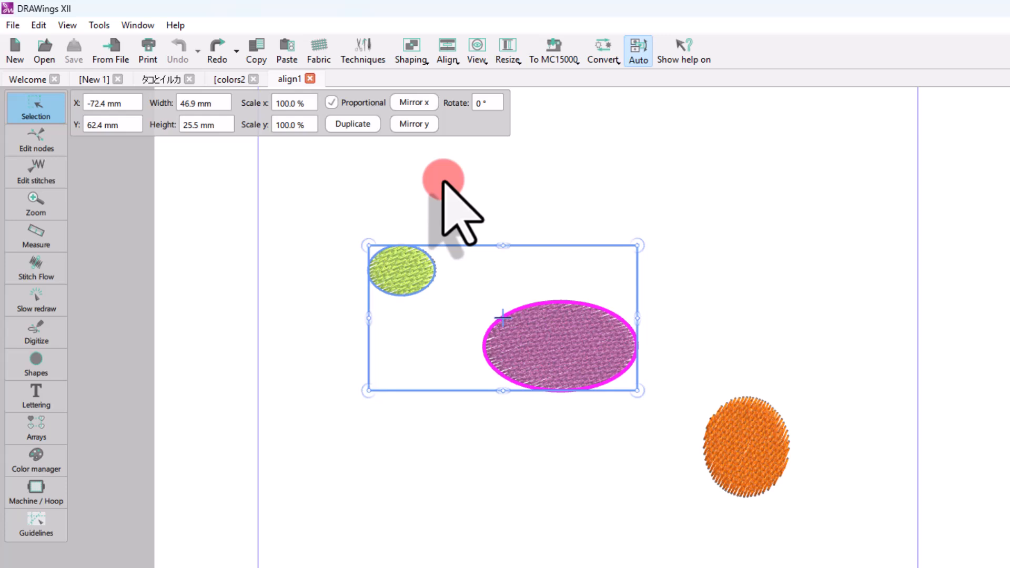
Select all three ellipses together, align their left edges to the orange ellipse, and undo the alignment
{"action": "left_click_drag", "start_coordinate": [318, 203], "coordinate": [832, 531]}
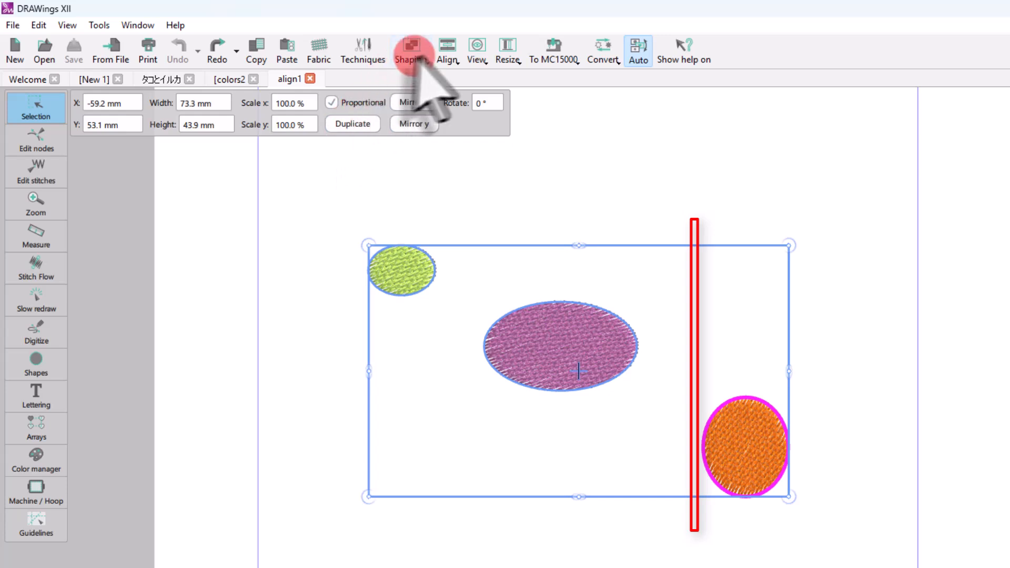
{"action": "left_click", "coordinate": [448, 52]}
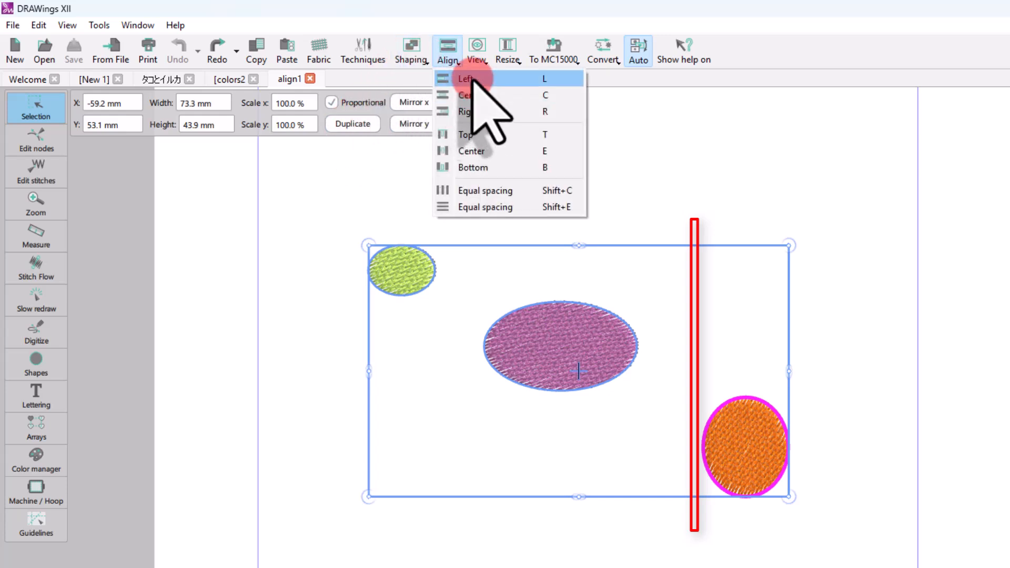
{"action": "left_click", "coordinate": [472, 79]}
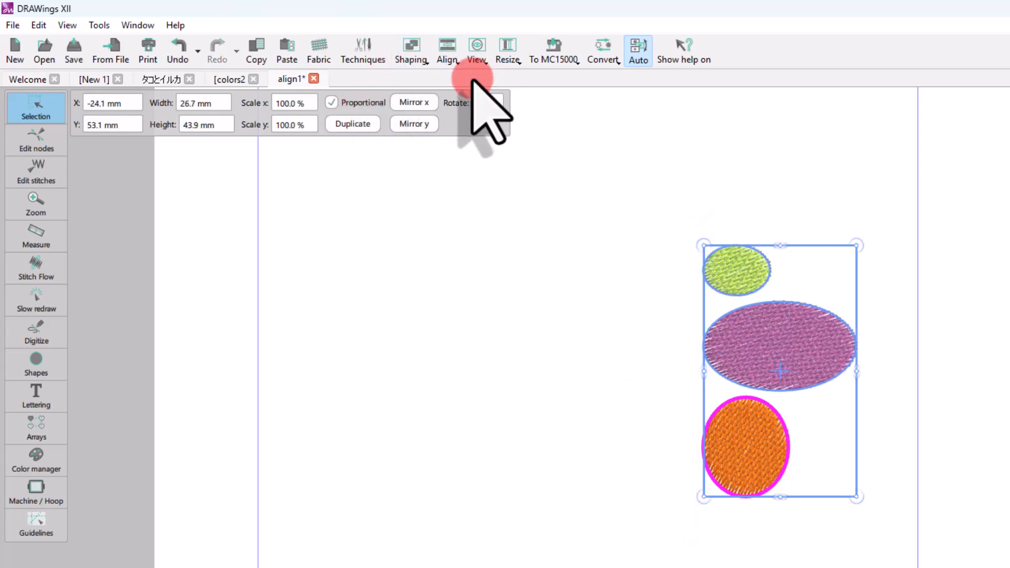
{"action": "key", "text": "ctrl+z"}
Align the three ellipses on the orange ellipse's vertical center line, and undo the alignment
{"action": "left_click", "coordinate": [447, 53]}
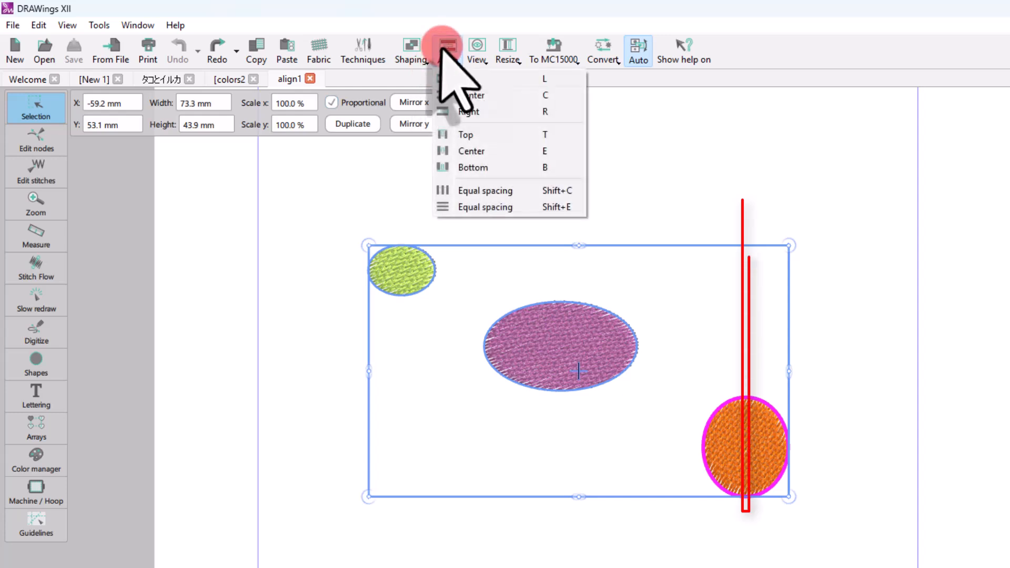
{"action": "left_click", "coordinate": [468, 96]}
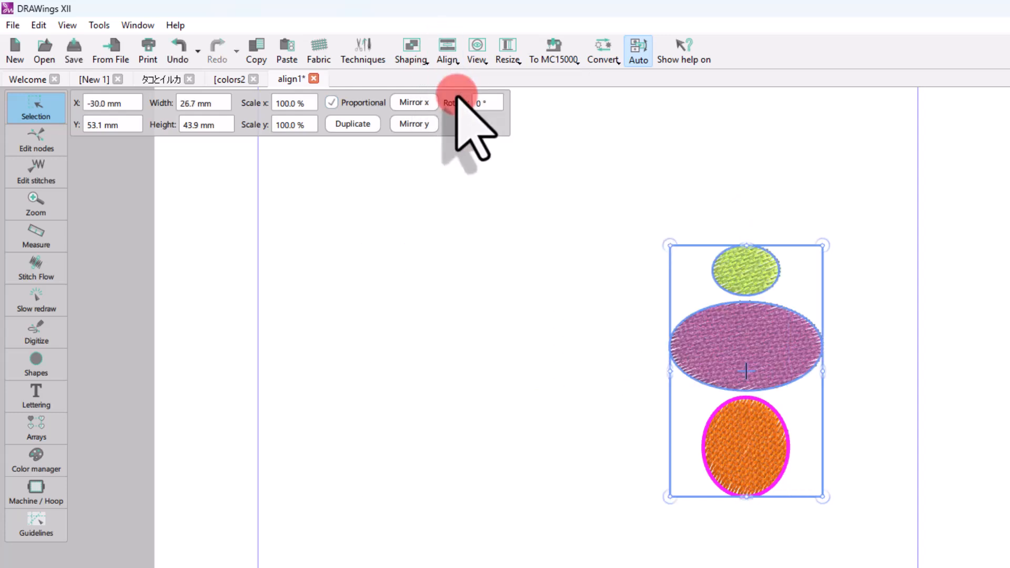
{"action": "key", "text": "ctrl+z"}
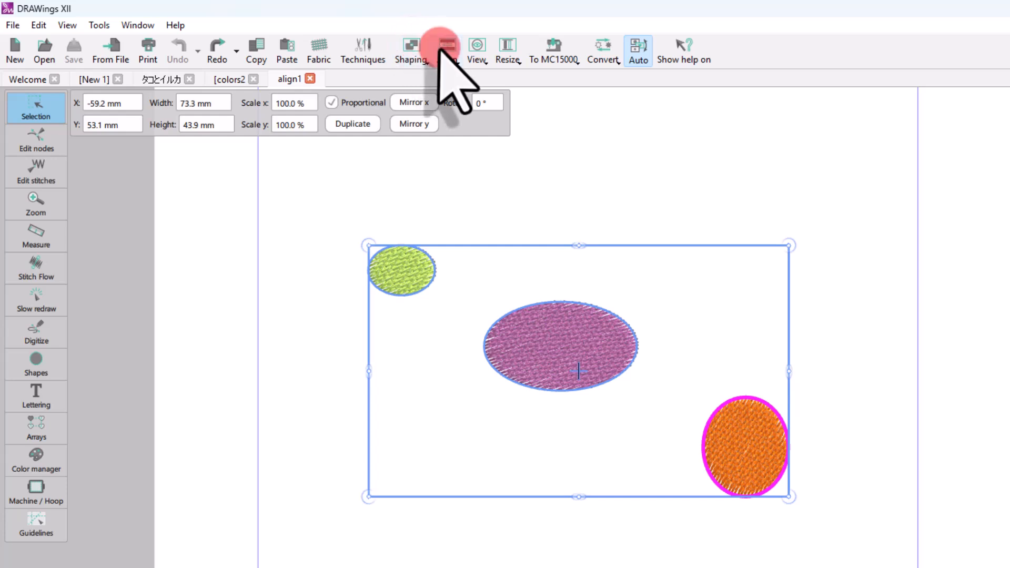
Align the right edges of the three ellipses to the orange ellipse, and undo the alignment
{"action": "left_click", "coordinate": [447, 53]}
{"action": "left_click", "coordinate": [464, 111]}
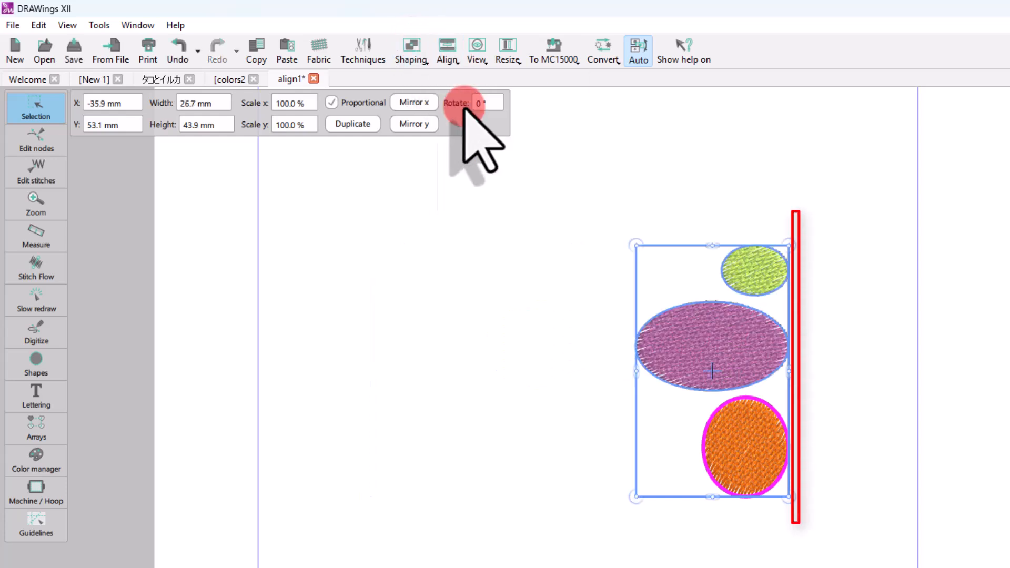
{"action": "key", "text": "ctrl+z"}
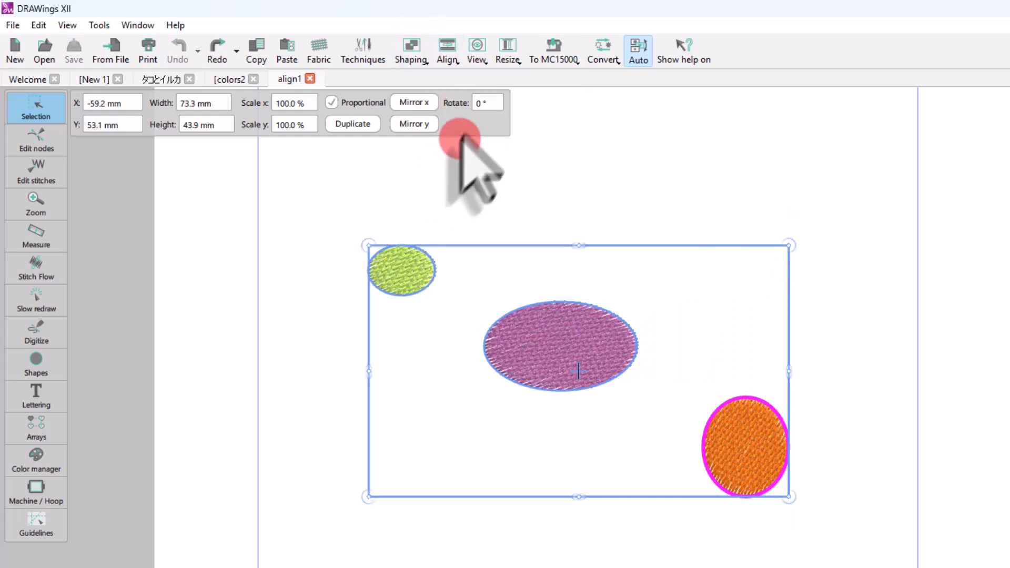
Align the top edges of the three ellipses to the orange ellipse, and undo the alignment
{"action": "left_click", "coordinate": [448, 52]}
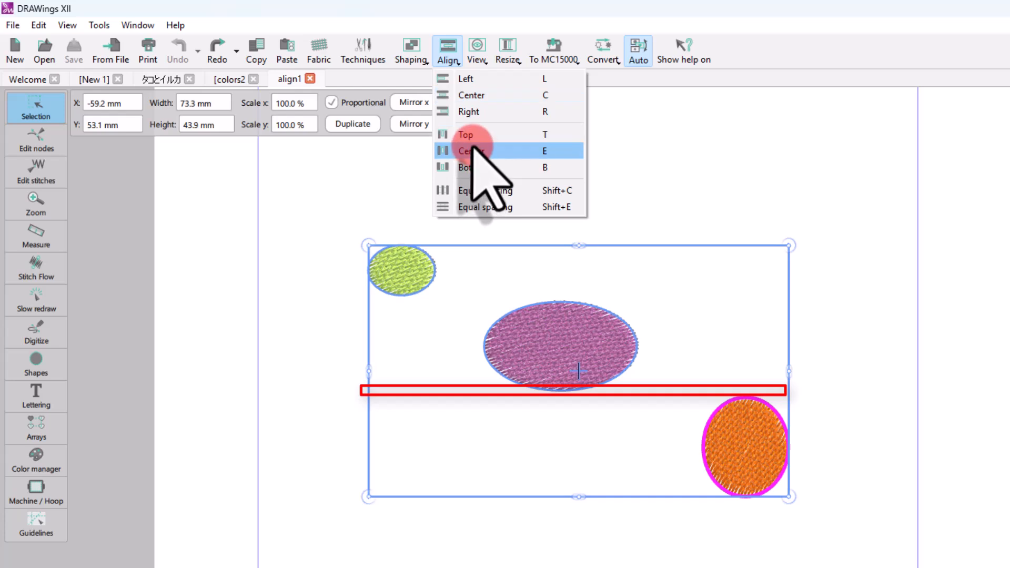
{"action": "left_click", "coordinate": [466, 134]}
{"action": "key", "text": "ctrl+z"}
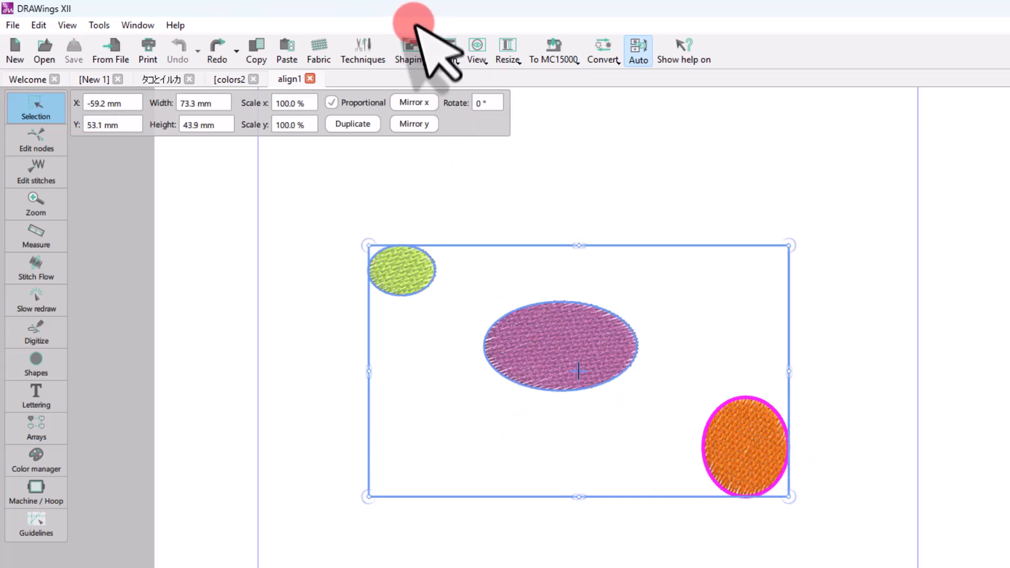
Align the three ellipses on the orange ellipse's horizontal center line, and undo the alignment
{"action": "left_click", "coordinate": [448, 52]}
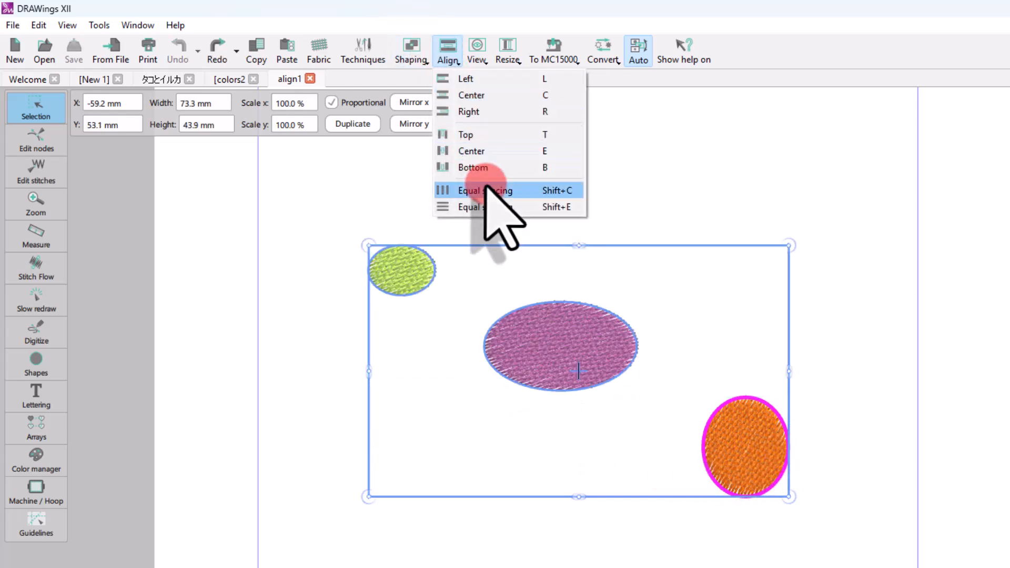
{"action": "left_click", "coordinate": [482, 151]}
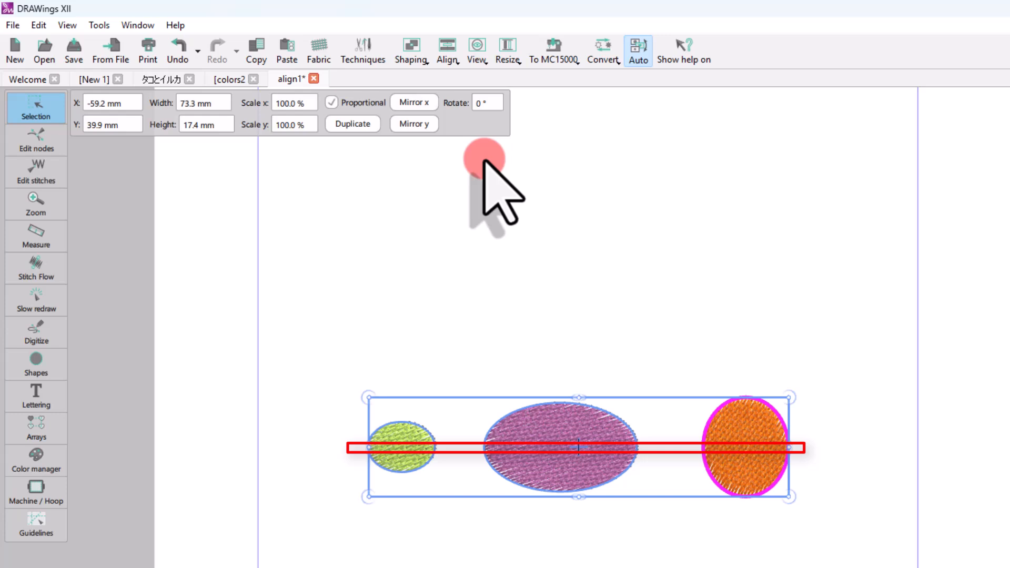
{"action": "key", "text": "ctrl+z"}
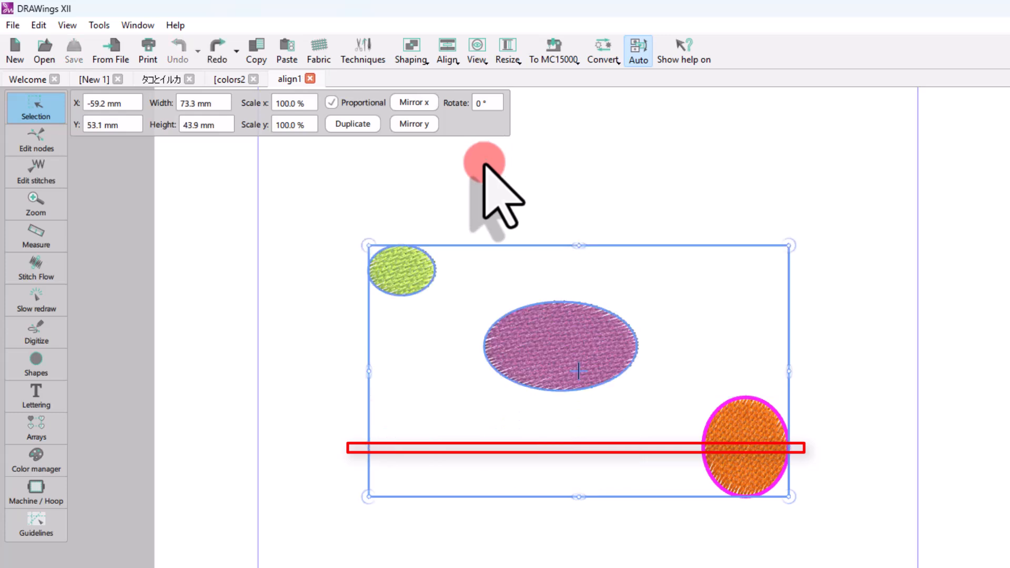
Align the bottom edges of the three ellipses to the orange ellipse, and undo the alignment
{"action": "left_click", "coordinate": [453, 51]}
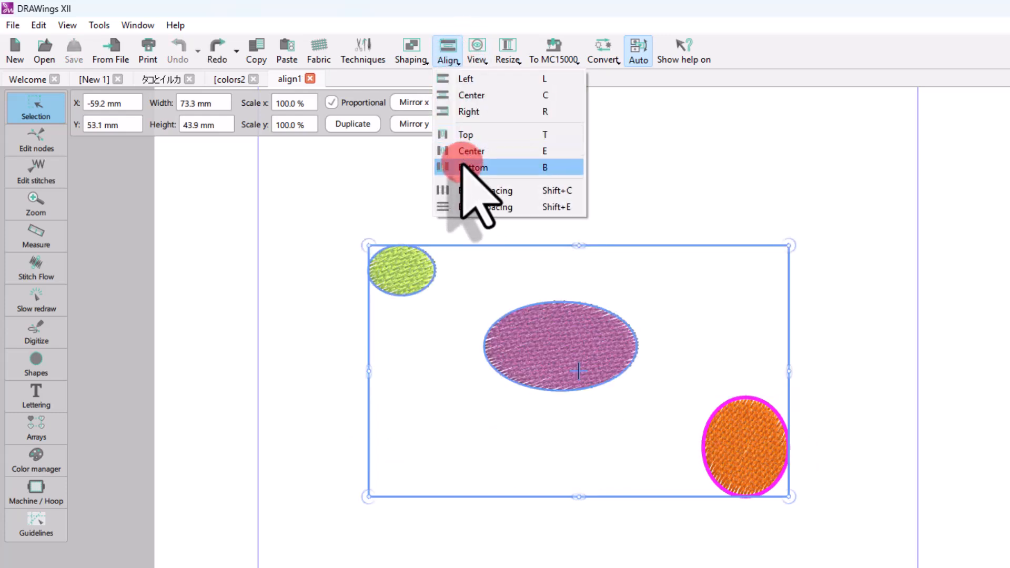
{"action": "left_click", "coordinate": [463, 168]}
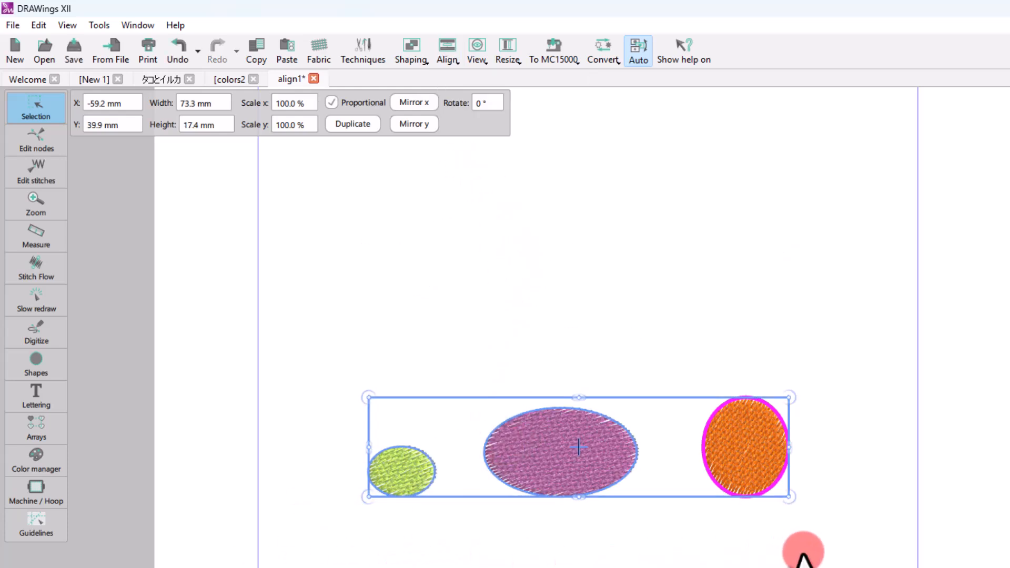
{"action": "left_click", "coordinate": [178, 51]}
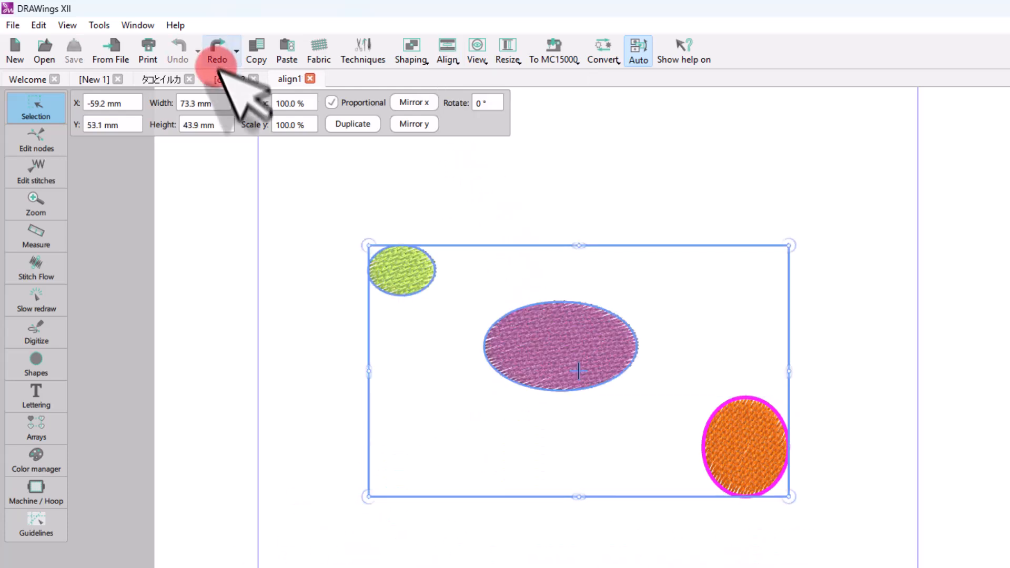
Resize the selected ellipses to the same width as the orange reference ellipse, and undo the resize
{"action": "left_click", "coordinate": [511, 57]}
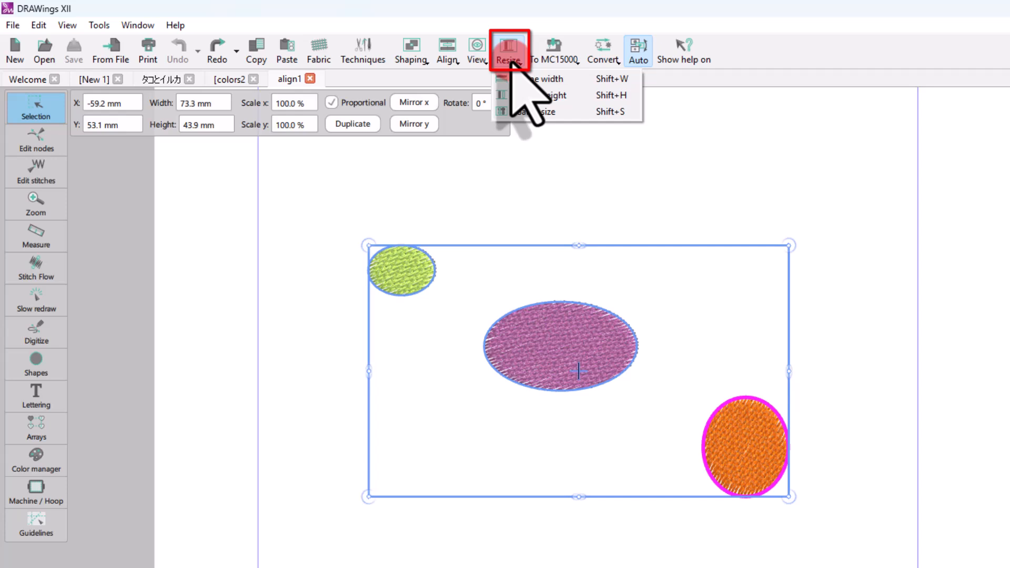
{"action": "left_click", "coordinate": [522, 112]}
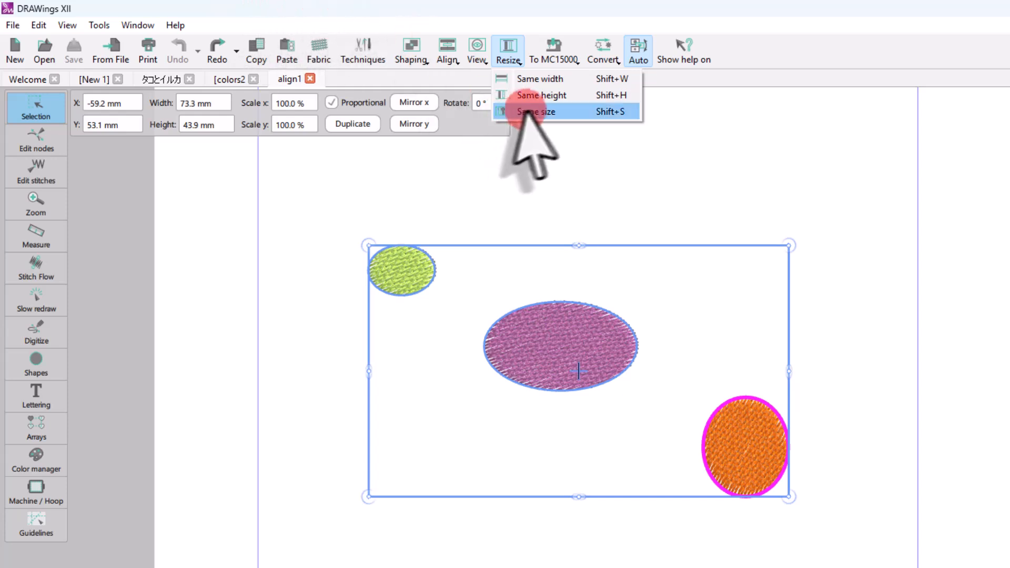
{"action": "left_click", "coordinate": [540, 79]}
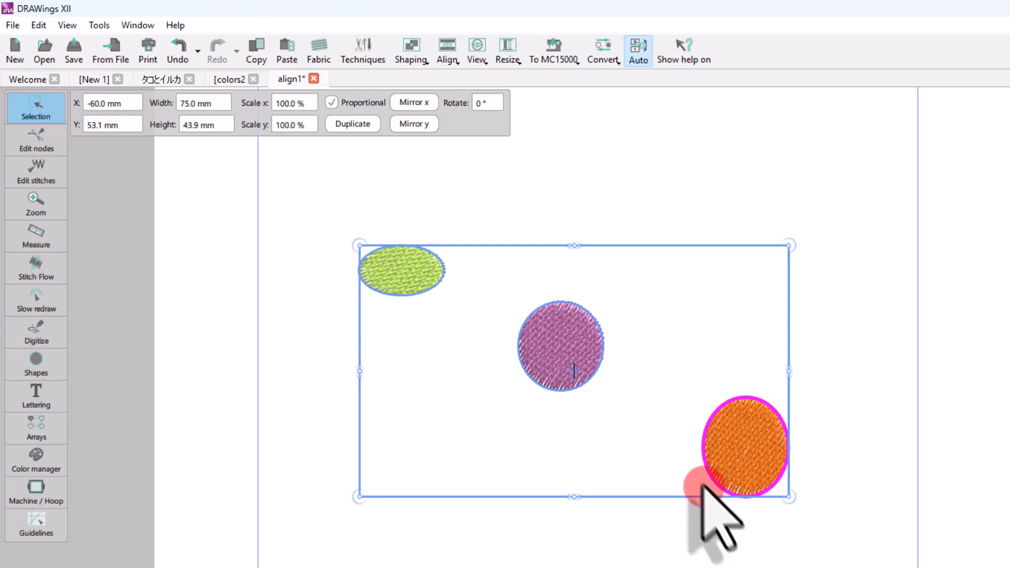
{"action": "left_click", "coordinate": [177, 53]}
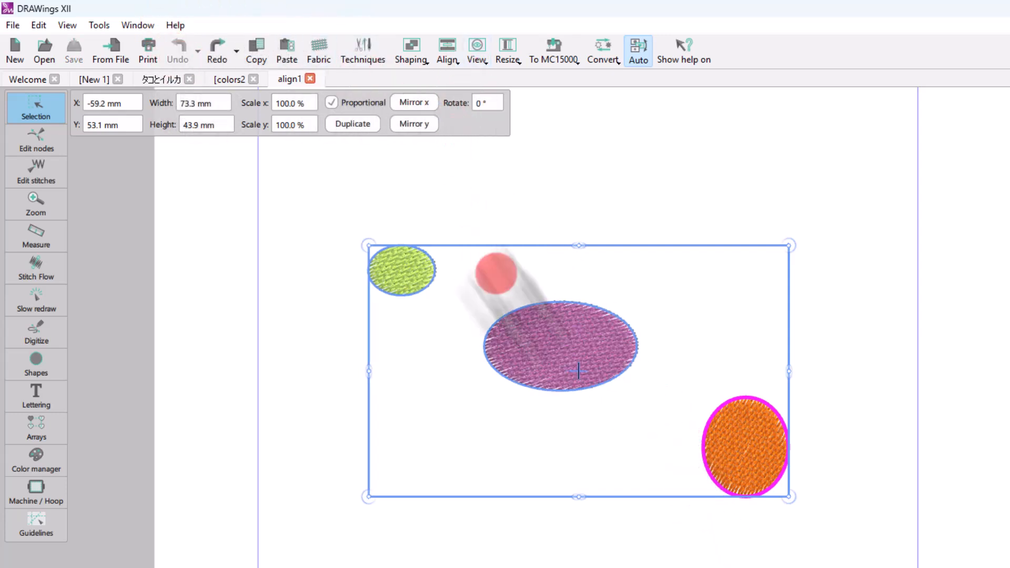
With the green ellipse as the reference object, resize the ellipses to the same width, and undo the resize
{"action": "left_click", "coordinate": [408, 286]}
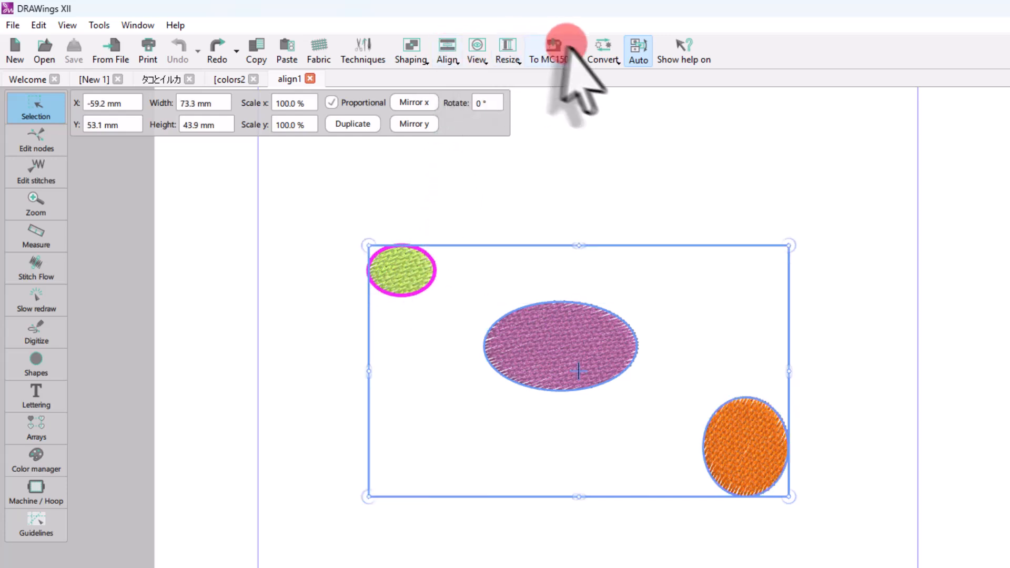
{"action": "left_click", "coordinate": [508, 53]}
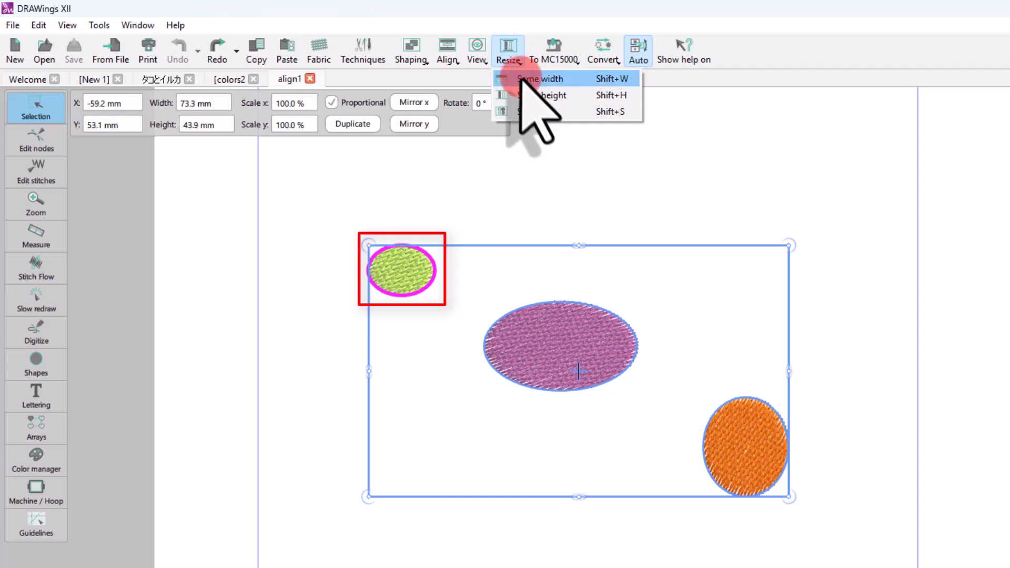
{"action": "left_click", "coordinate": [531, 82]}
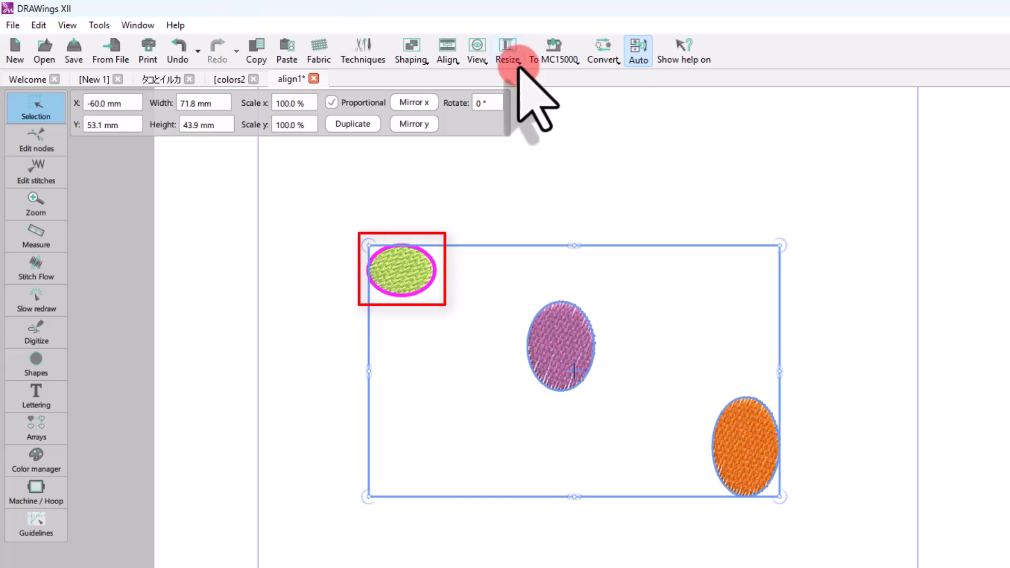
{"action": "left_click", "coordinate": [180, 45]}
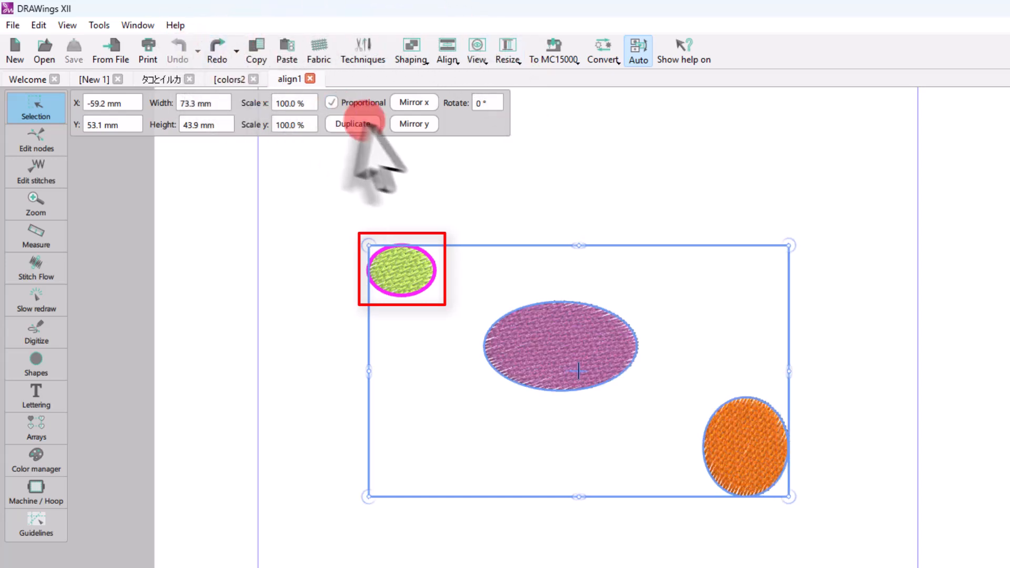
Resize the ellipses to the same height as the green reference ellipse, and undo the resize
{"action": "left_click", "coordinate": [508, 47]}
{"action": "left_click", "coordinate": [532, 97]}
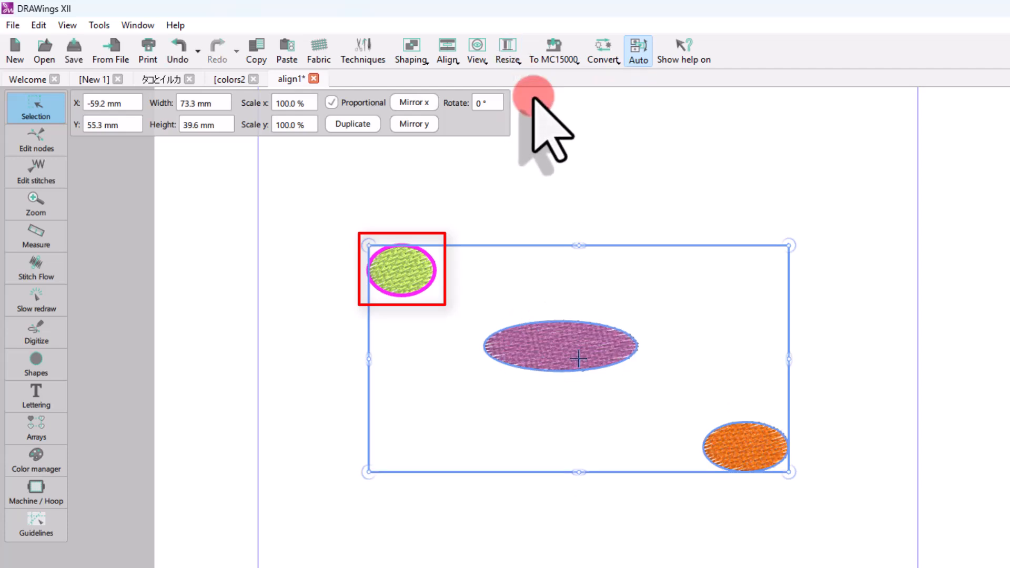
{"action": "key", "text": "ctrl+z"}
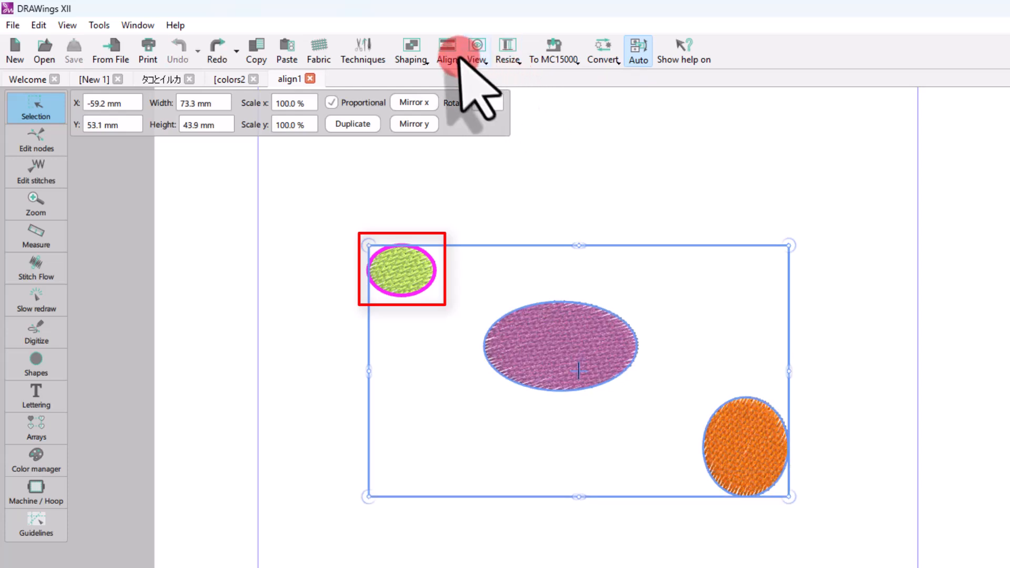
Resize the ellipses to the same overall size as the green reference ellipse, and undo the resize
{"action": "left_click", "coordinate": [504, 53]}
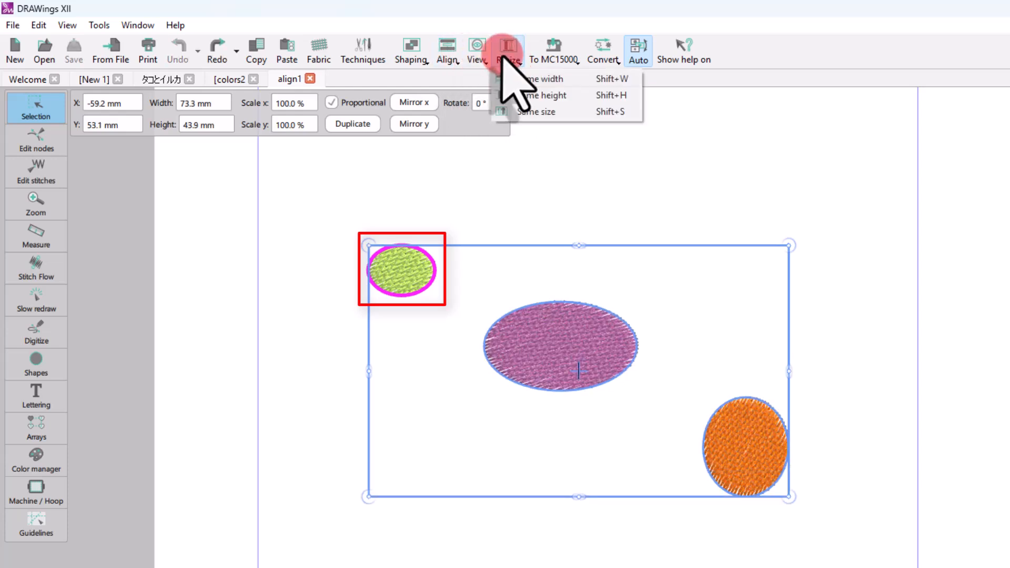
{"action": "left_click", "coordinate": [522, 112]}
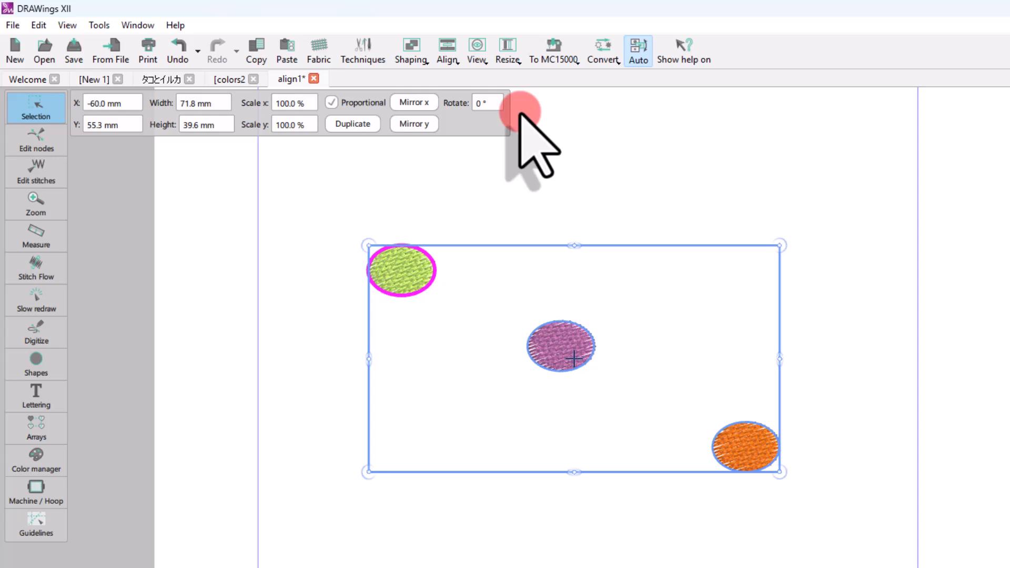
{"action": "key", "text": "ctrl+z"}
Select all three ellipses, view the Align options including Equal spacing, and clear the selection
{"action": "left_click_drag", "start_coordinate": [242, 148], "coordinate": [682, 477]}
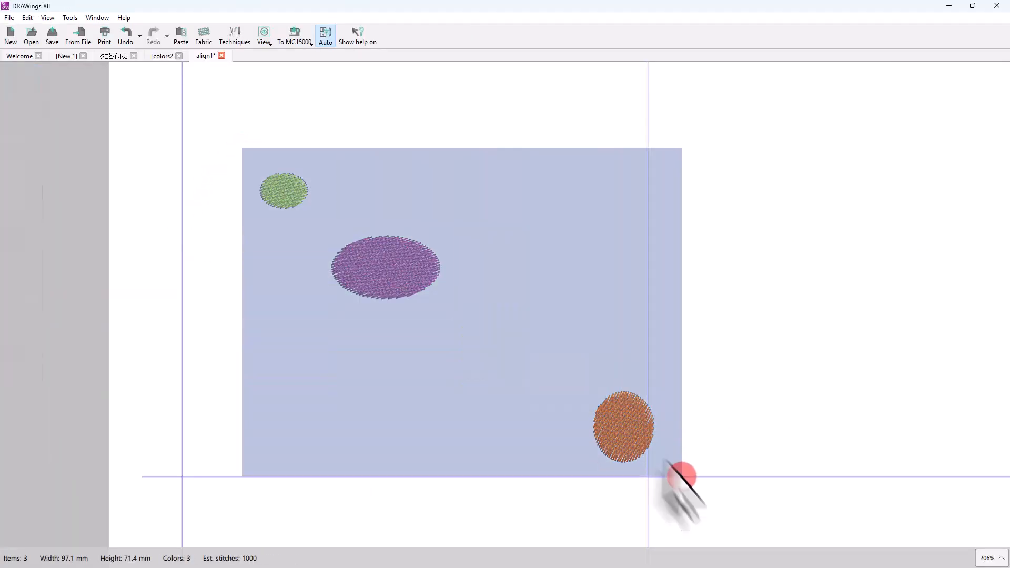
{"action": "left_click", "coordinate": [316, 36]}
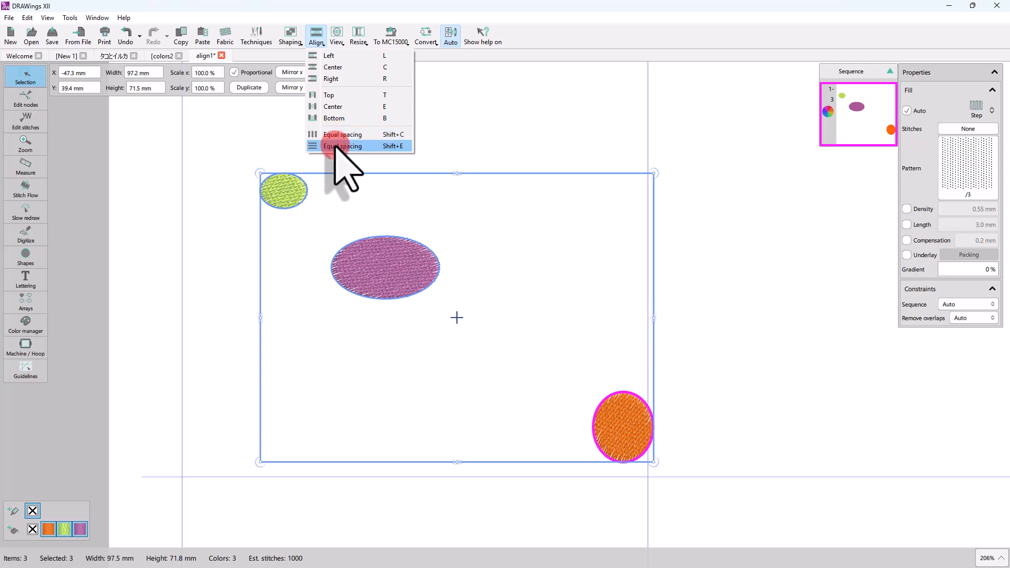
{"action": "left_click", "coordinate": [453, 165]}
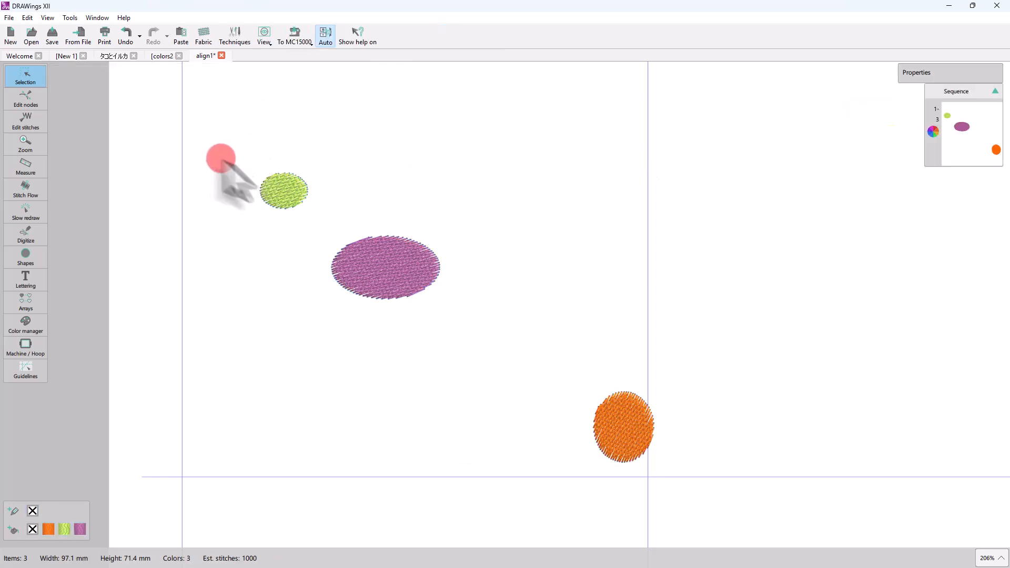
Select only the green and purple ellipses and view the Align options offered for two objects
{"action": "left_click_drag", "start_coordinate": [219, 158], "coordinate": [443, 298]}
{"action": "left_click", "coordinate": [316, 36]}
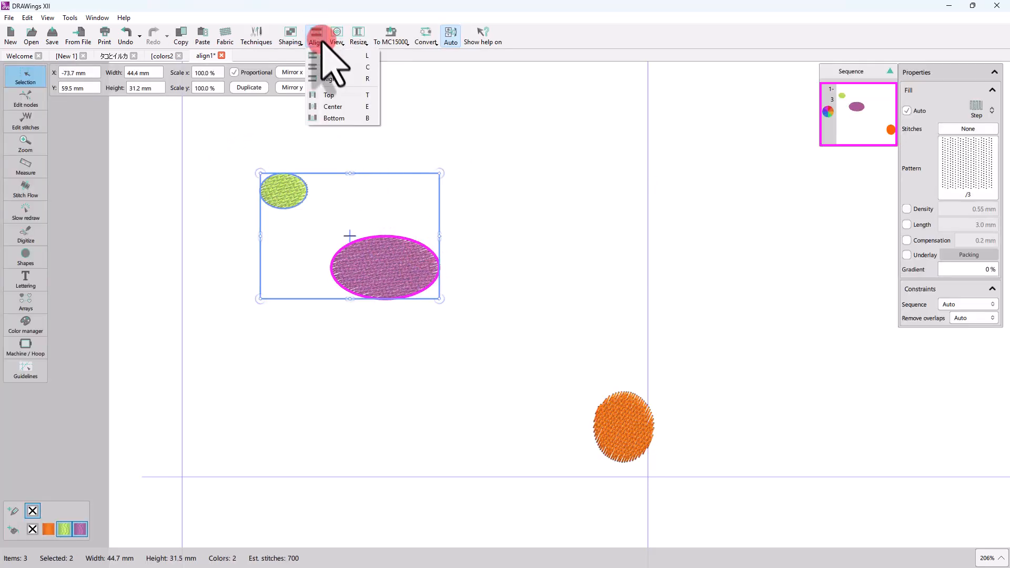
{"action": "left_click", "coordinate": [496, 179]}
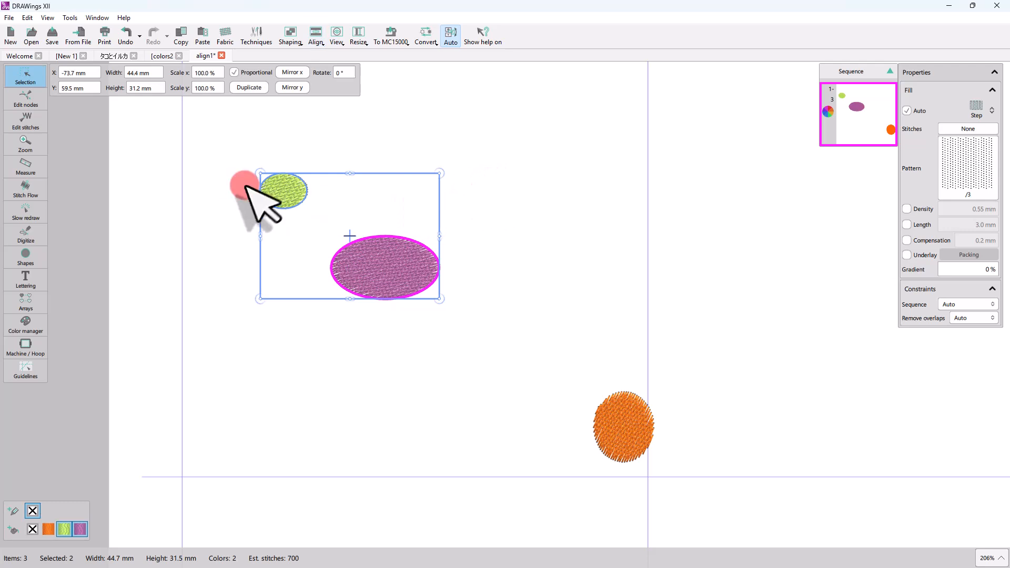
Select all three ellipses, distribute them with equal horizontal spacing, and undo the distribution
{"action": "left_click_drag", "start_coordinate": [256, 143], "coordinate": [665, 544]}
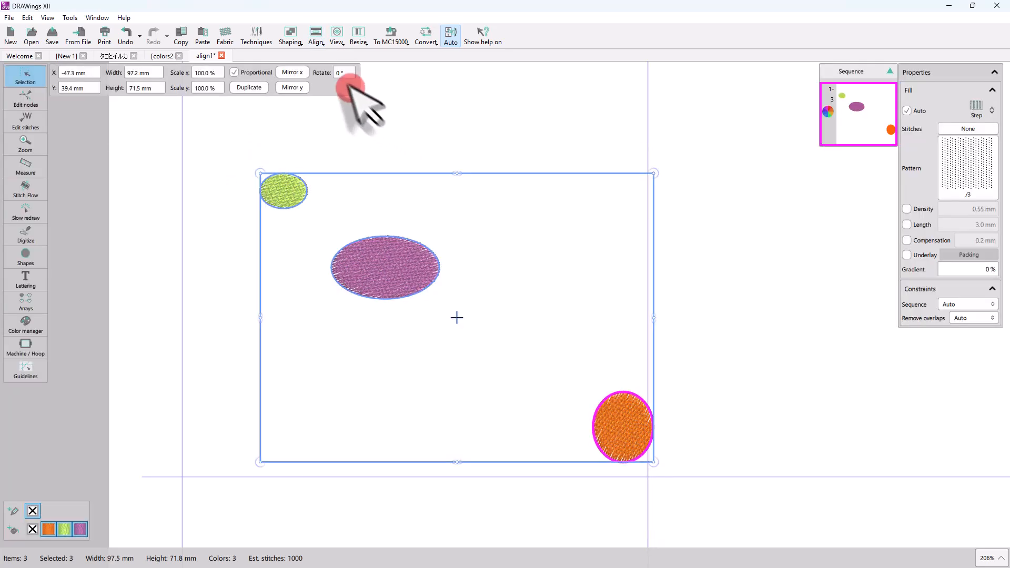
{"action": "left_click", "coordinate": [316, 36]}
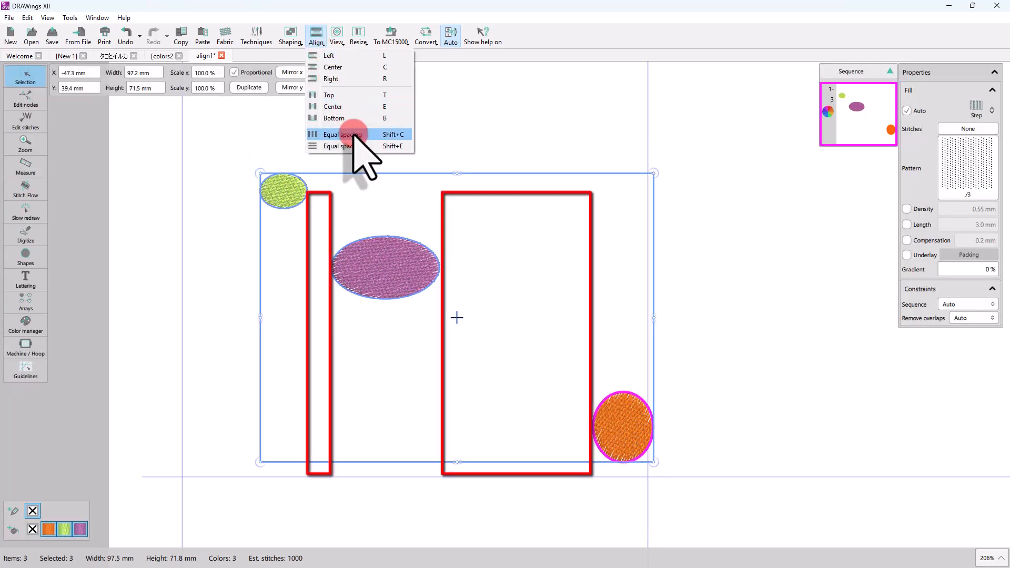
{"action": "left_click", "coordinate": [353, 136]}
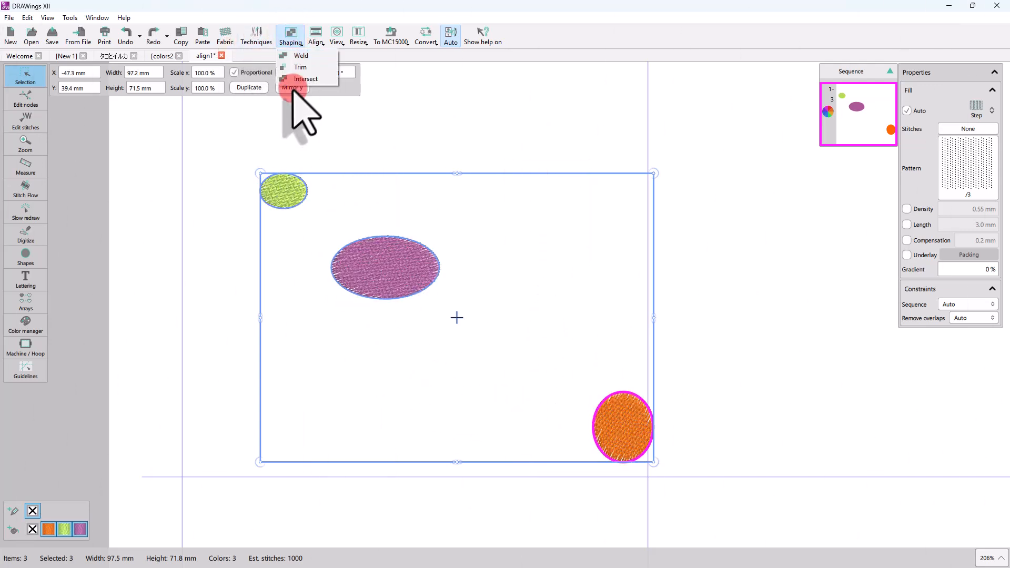
{"action": "left_click", "coordinate": [448, 106]}
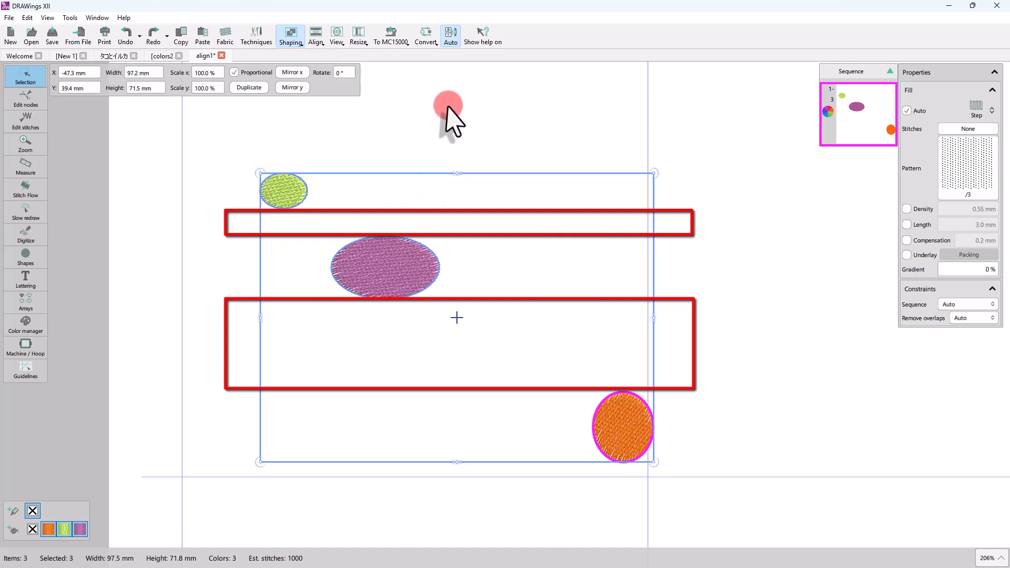
Distribute the three selected ellipses with equal vertical spacing and with equal horizontal spacing
{"action": "left_click", "coordinate": [315, 37]}
{"action": "left_click", "coordinate": [342, 145]}
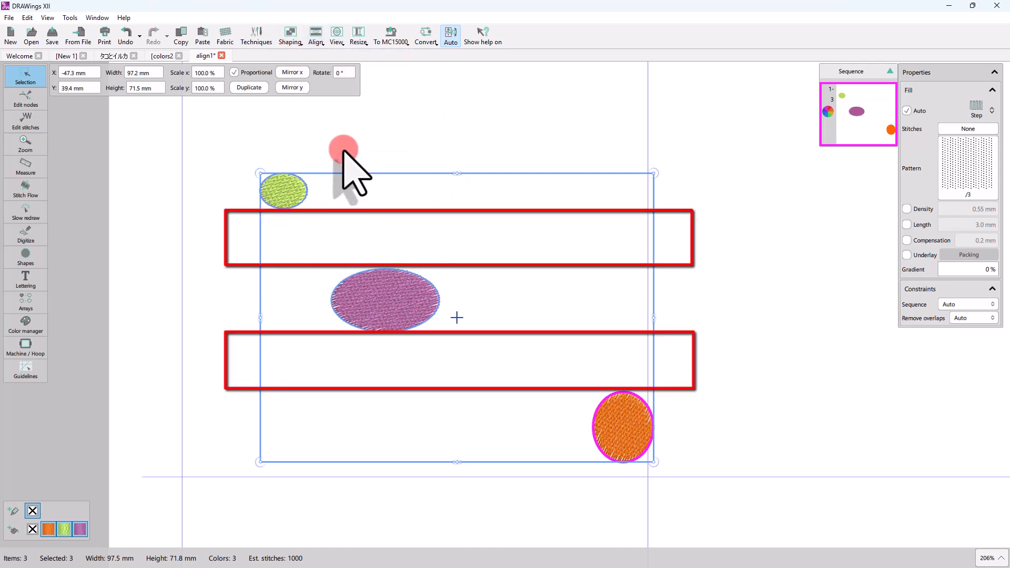
{"action": "left_click", "coordinate": [315, 36]}
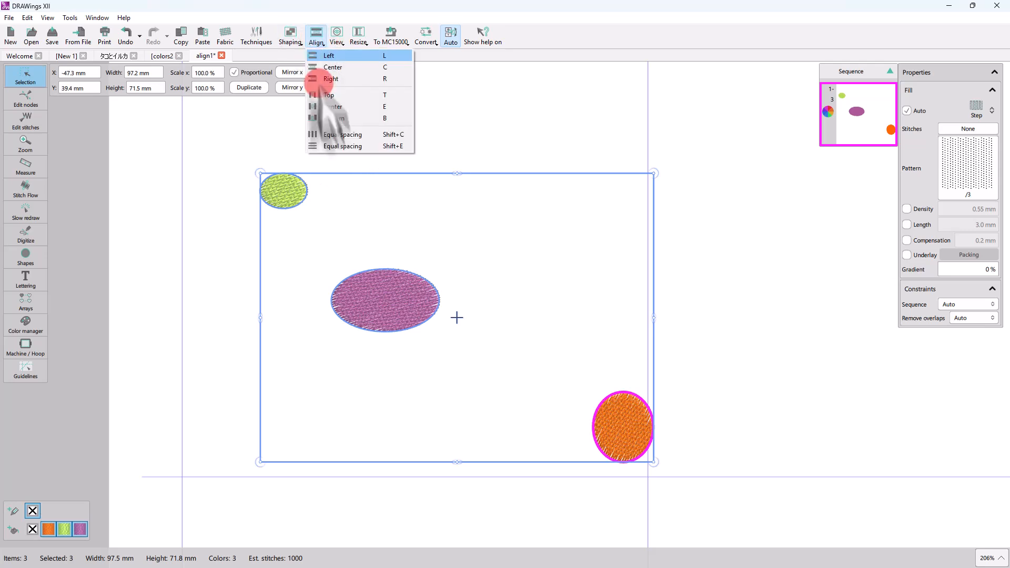
{"action": "left_click", "coordinate": [348, 134]}
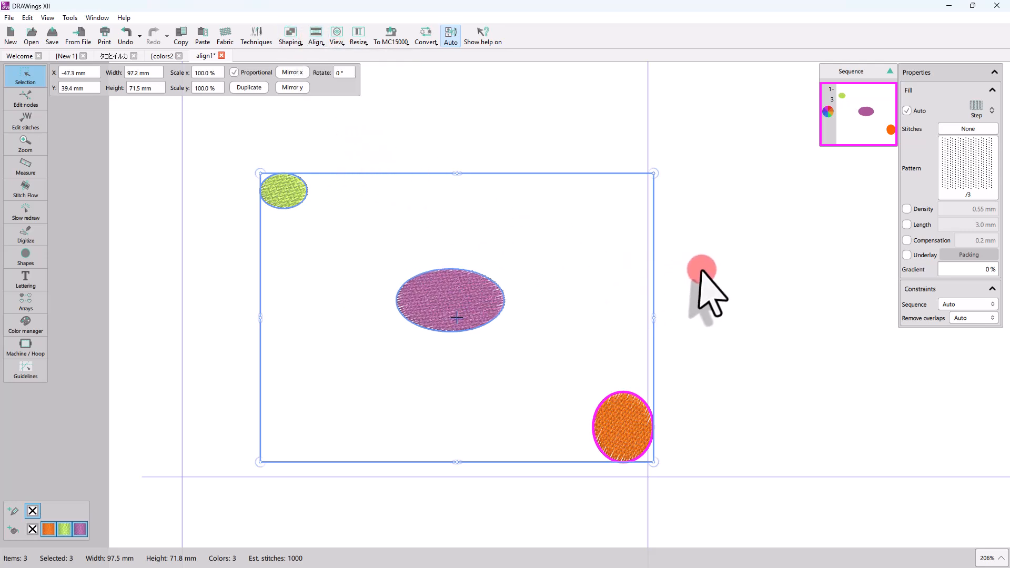